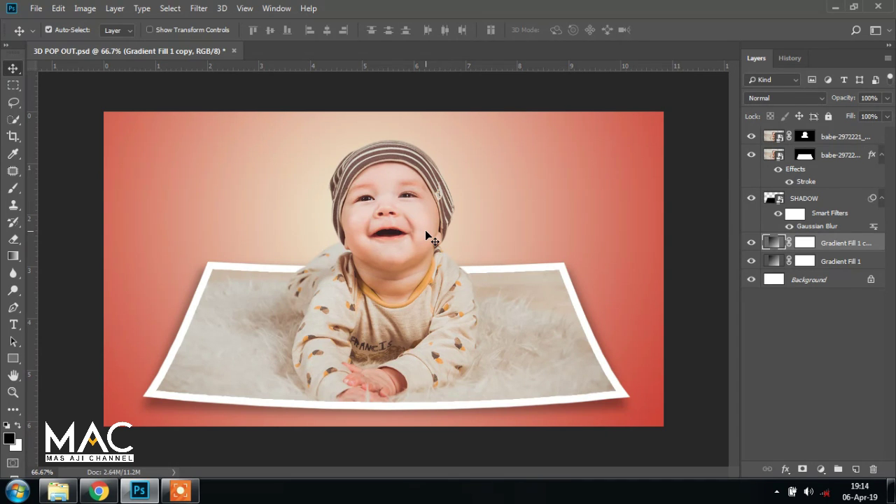
Bring up the Windows Explorer folder that holds the tutorial images.
{"action": "left_click", "coordinate": [58, 490]}
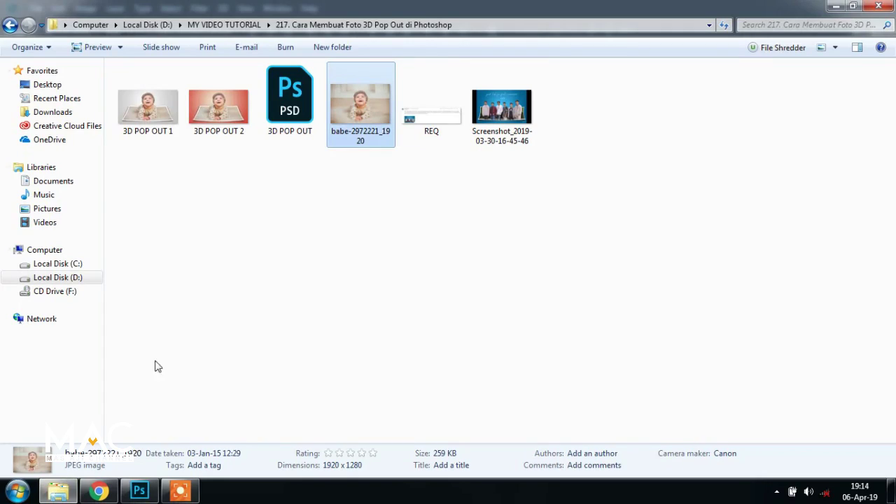
Preview the REQ request image and the sample screenshot in Photo Viewer.
{"action": "double_click", "coordinate": [436, 130]}
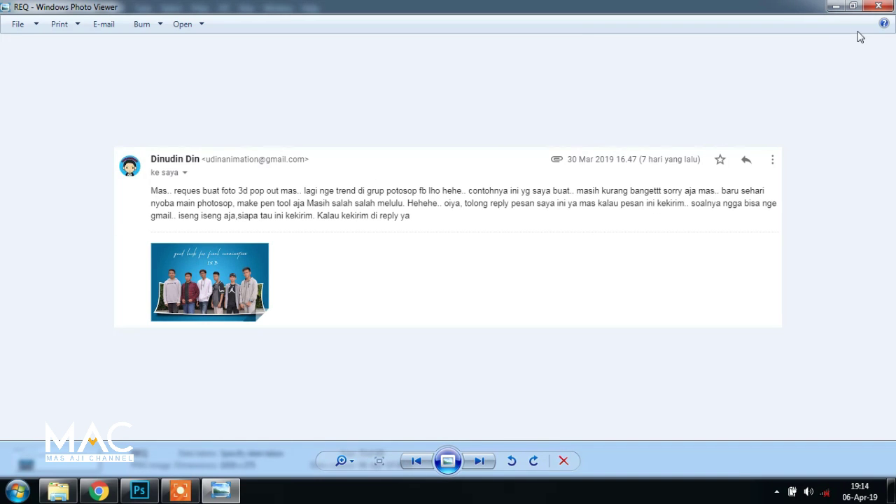
{"action": "left_click", "coordinate": [878, 6]}
{"action": "double_click", "coordinate": [503, 116]}
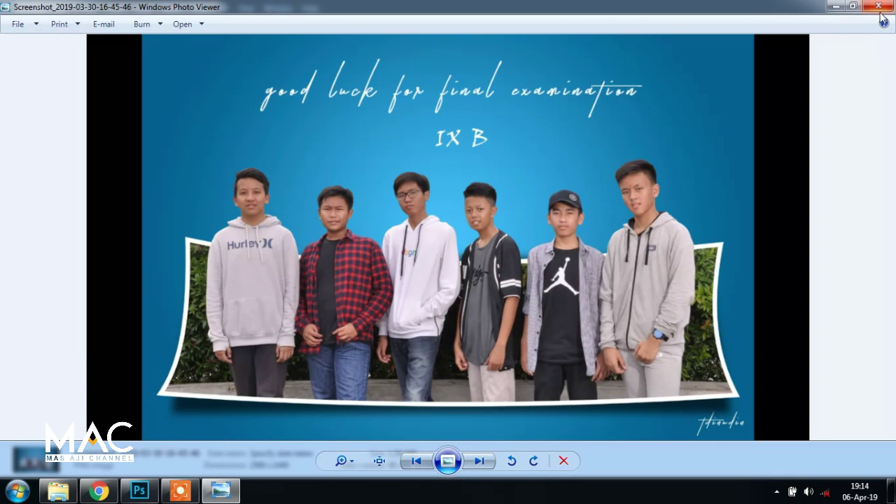
{"action": "left_click", "coordinate": [879, 7]}
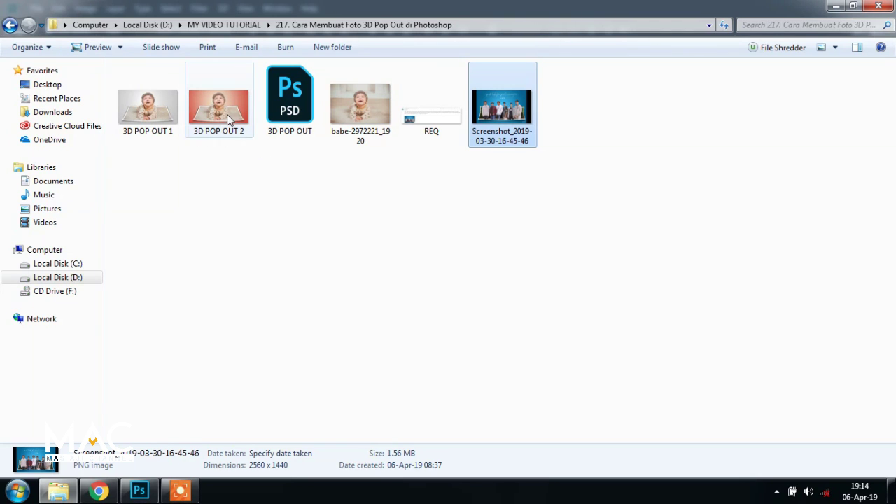
Preview the 3D POP OUT 2 and 1 results and the original babe-2972221_1920 photo.
{"action": "double_click", "coordinate": [225, 113]}
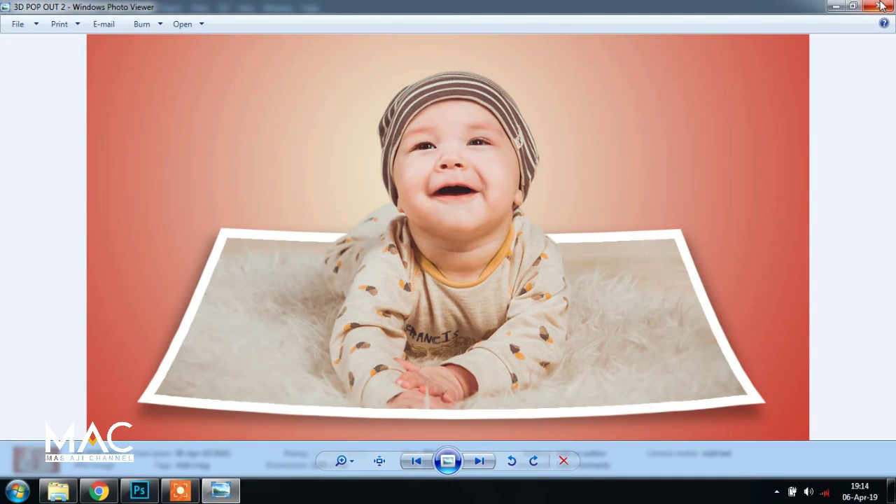
{"action": "left_click", "coordinate": [409, 465]}
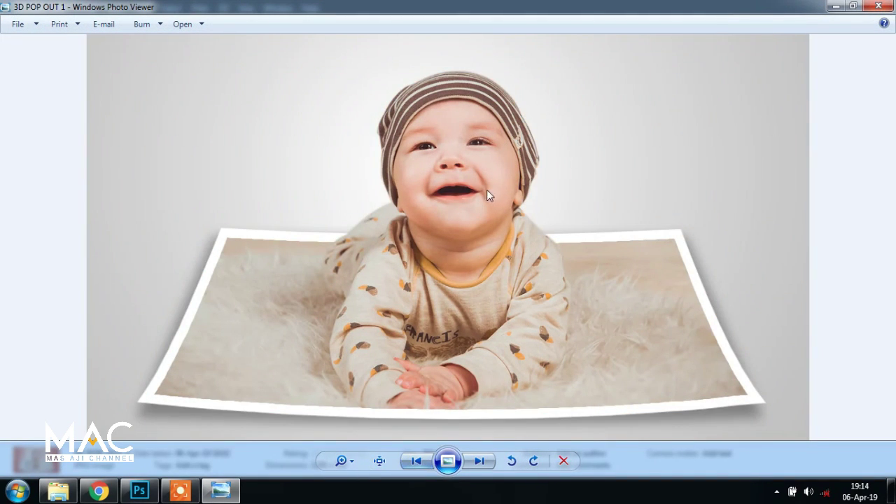
{"action": "left_click", "coordinate": [891, 6]}
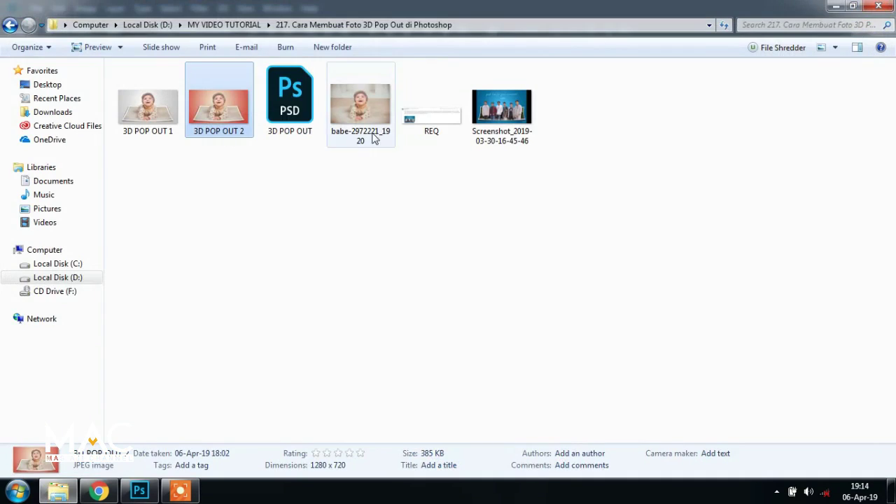
{"action": "double_click", "coordinate": [366, 117]}
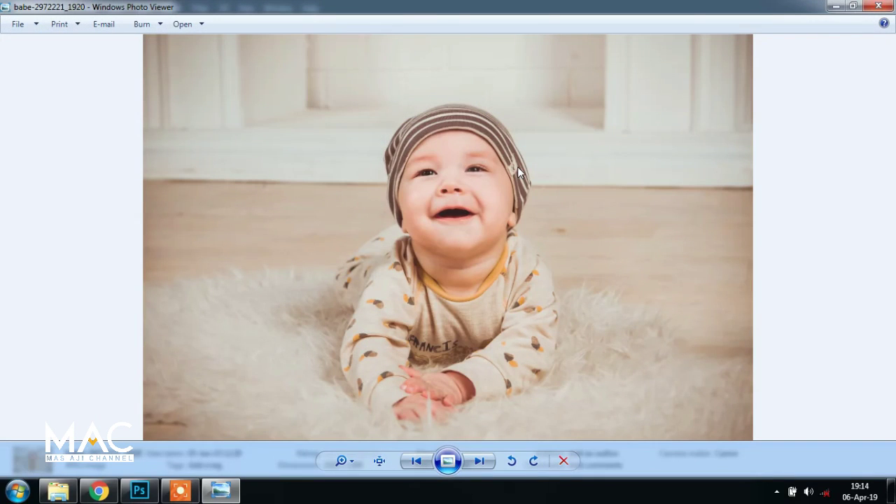
{"action": "left_click", "coordinate": [883, 6]}
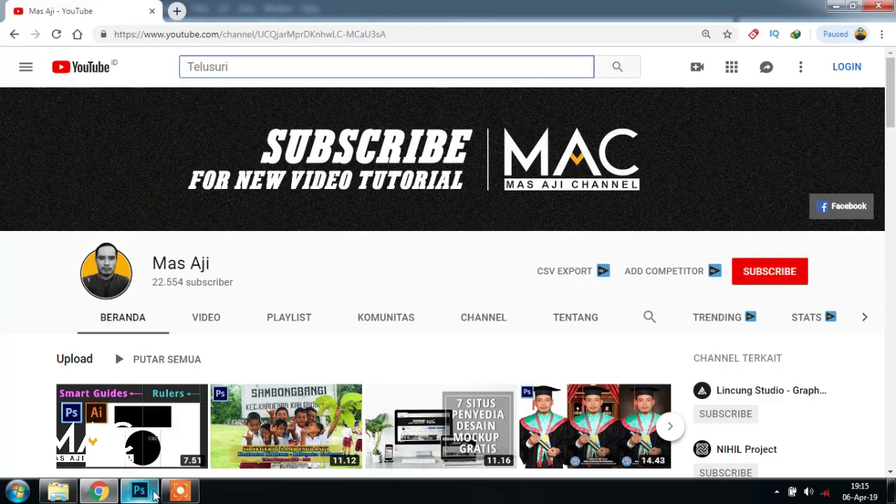
Move along the taskbar from the YouTube channel page toward the Photoshop button.
{"action": "left_click_drag", "start_coordinate": [139, 491], "coordinate": [183, 497]}
Close 3D POP OUT.psd without saving its changes.
{"action": "left_click", "coordinate": [183, 496]}
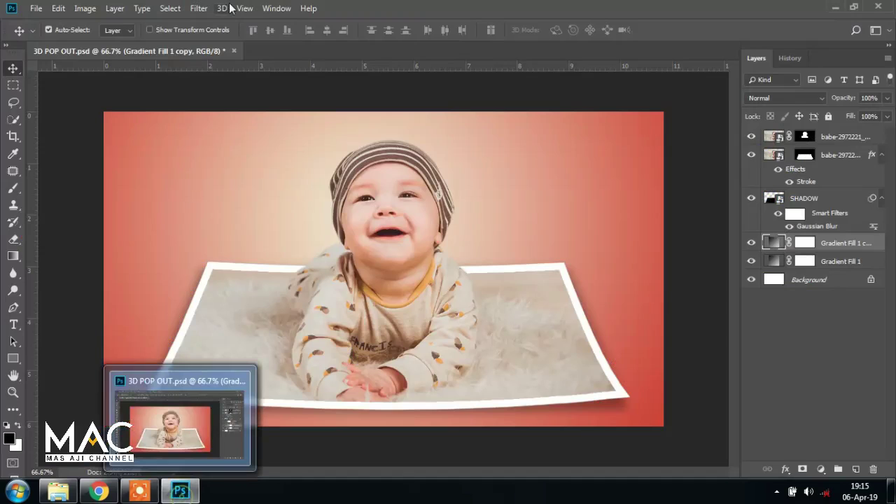
{"action": "left_click", "coordinate": [234, 51]}
{"action": "left_click", "coordinate": [445, 187]}
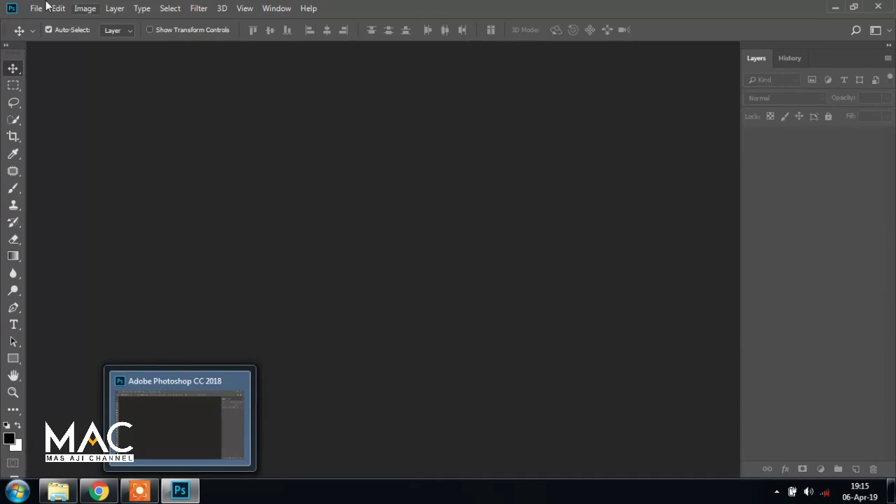
{"action": "left_click", "coordinate": [35, 9]}
{"action": "left_click", "coordinate": [369, 220]}
{"action": "left_click", "coordinate": [199, 490]}
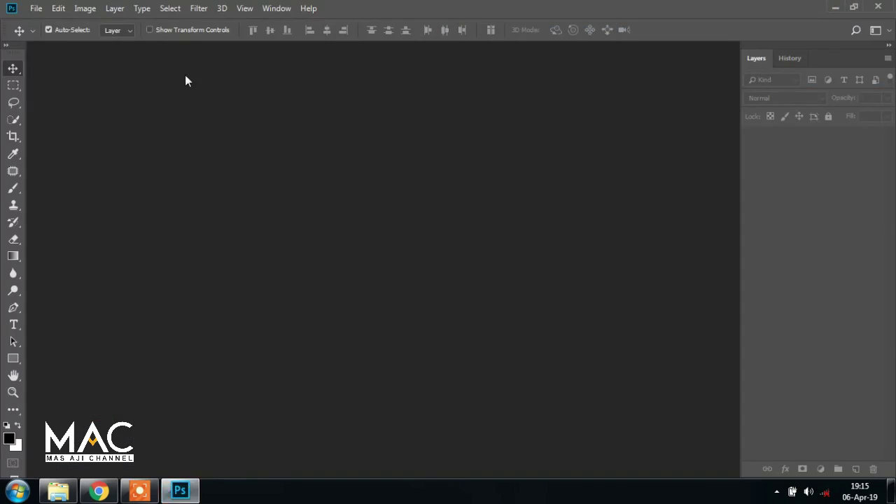
Create a new blank 1280×720 px document at 300 ppi.
{"action": "left_click", "coordinate": [35, 9]}
{"action": "left_click", "coordinate": [49, 23]}
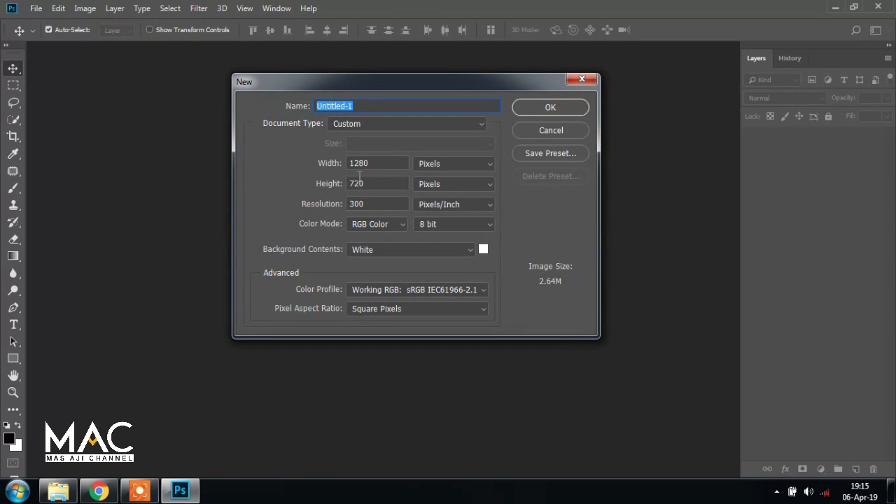
{"action": "double_click", "coordinate": [380, 162]}
{"action": "left_click_drag", "start_coordinate": [358, 162], "coordinate": [329, 163]}
{"action": "left_click", "coordinate": [378, 162]}
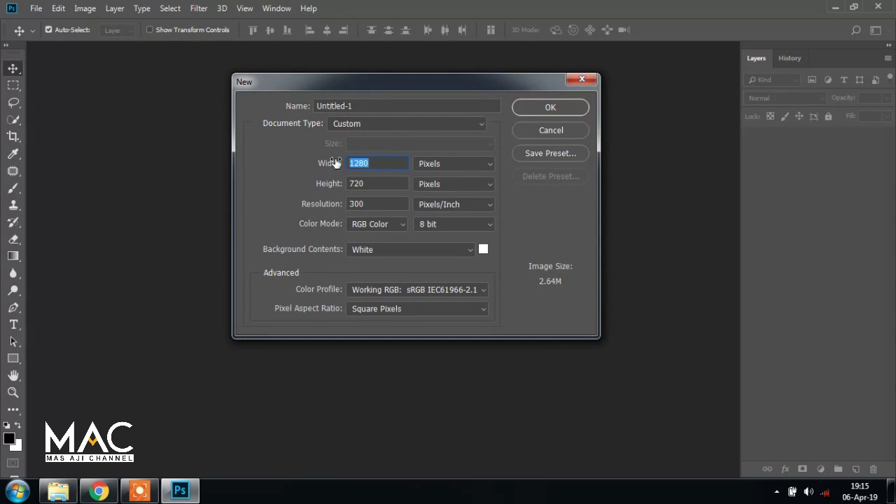
{"action": "left_click", "coordinate": [376, 184]}
{"action": "mouse_move", "coordinate": [376, 185]}
{"action": "left_mouse_down"}
{"action": "mouse_move", "coordinate": [344, 182]}
{"action": "mouse_move", "coordinate": [349, 203]}
{"action": "left_mouse_up"}
{"action": "left_click", "coordinate": [381, 204]}
{"action": "left_click_drag", "start_coordinate": [393, 85], "coordinate": [381, 104]}
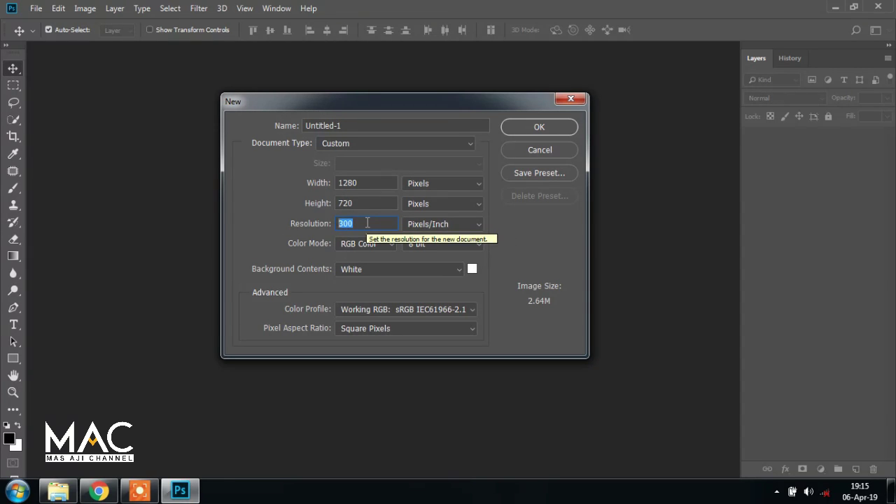
{"action": "left_click", "coordinate": [549, 127]}
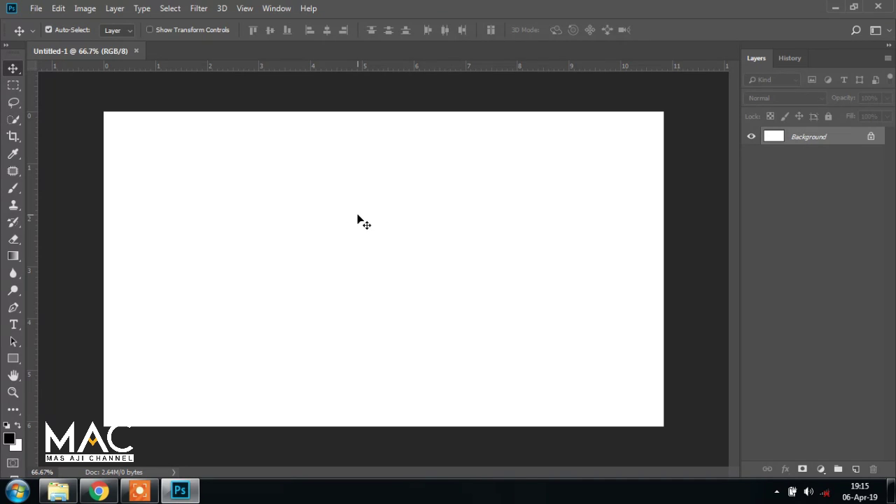
Embed babe-2972221_1920 as a layer, hide it, and select the Background layer.
{"action": "left_click", "coordinate": [35, 9]}
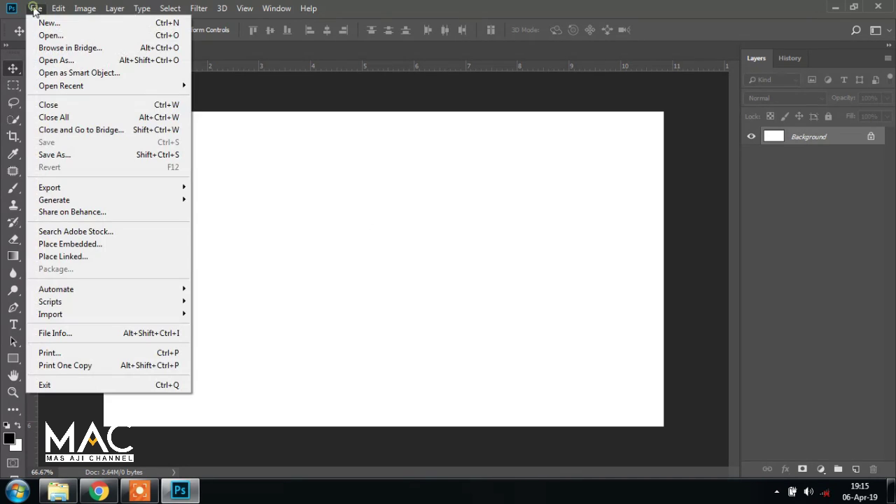
{"action": "left_click", "coordinate": [104, 245]}
{"action": "left_click", "coordinate": [389, 126]}
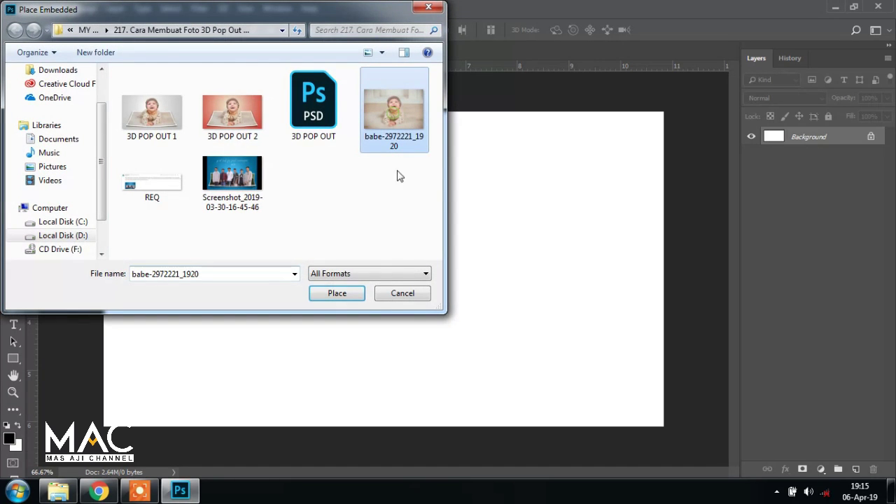
{"action": "left_click", "coordinate": [338, 295]}
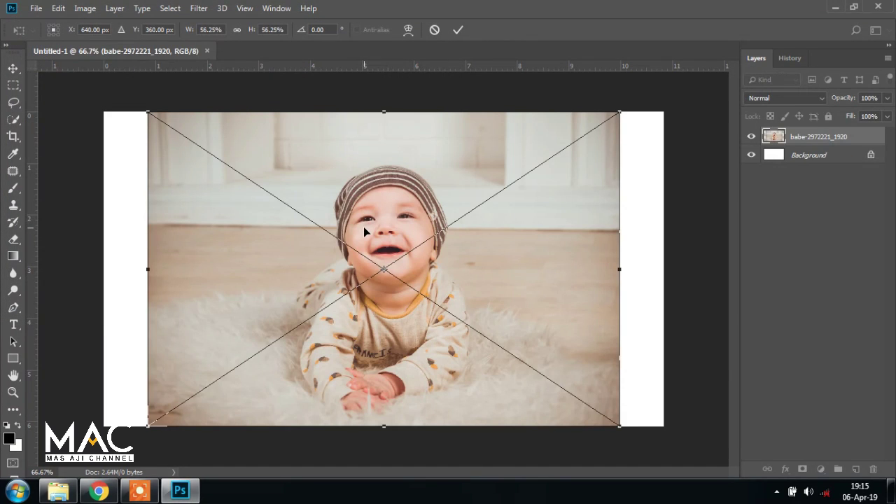
{"action": "key", "text": "Return"}
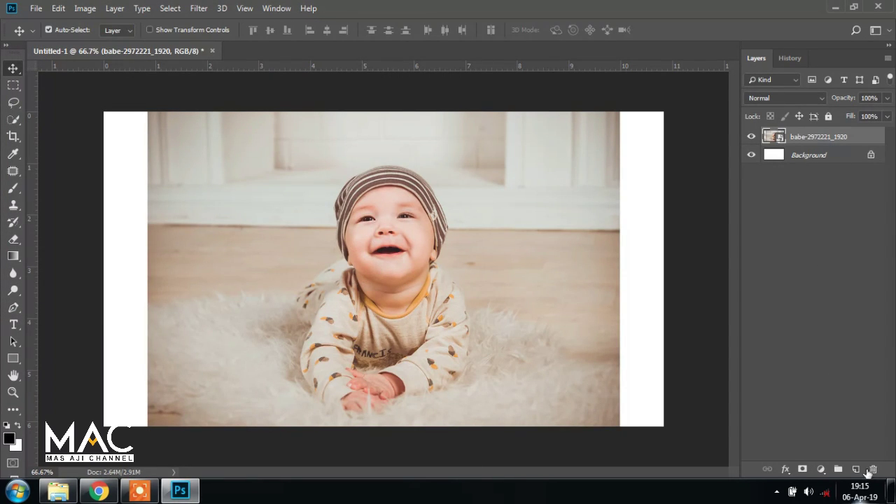
{"action": "left_click", "coordinate": [808, 155]}
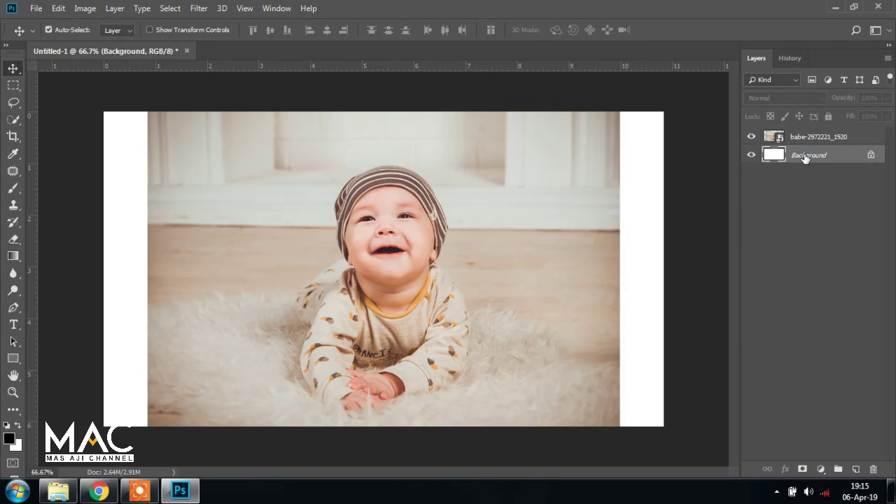
{"action": "left_click", "coordinate": [752, 137]}
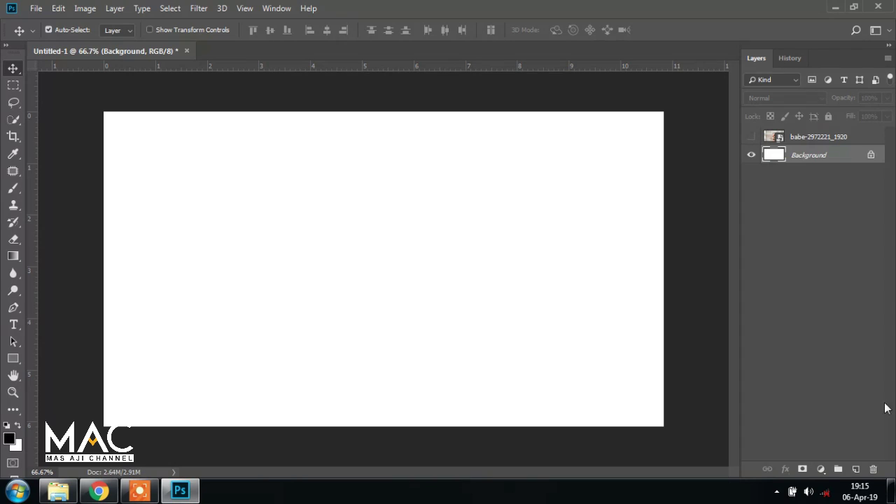
Add a gradient fill layer and set its left stop to red #cc3c31.
{"action": "left_click", "coordinate": [824, 472]}
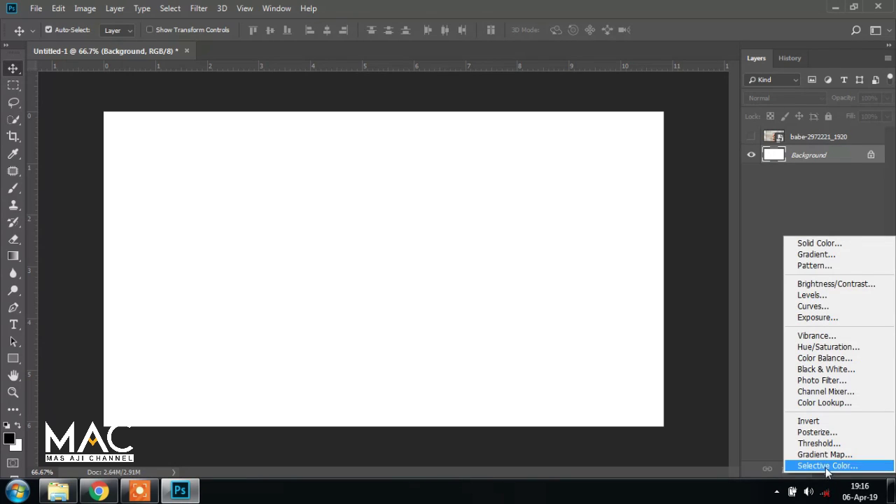
{"action": "left_click", "coordinate": [818, 255]}
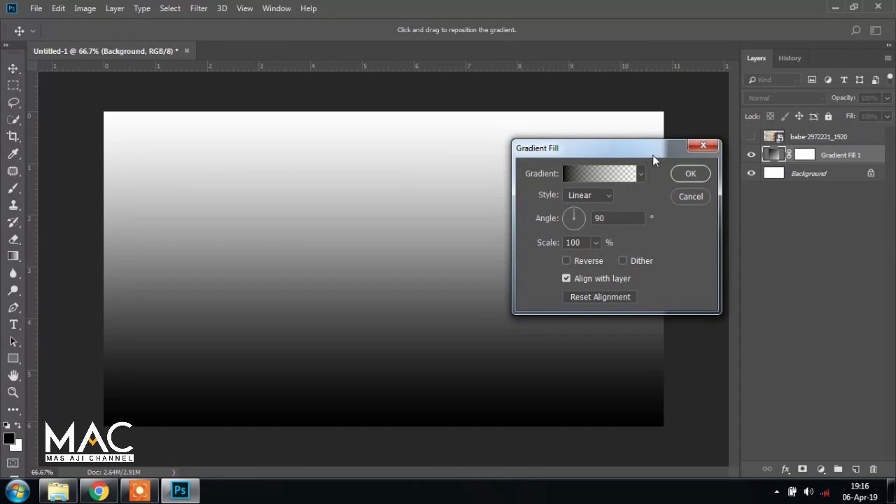
{"action": "left_click", "coordinate": [609, 175]}
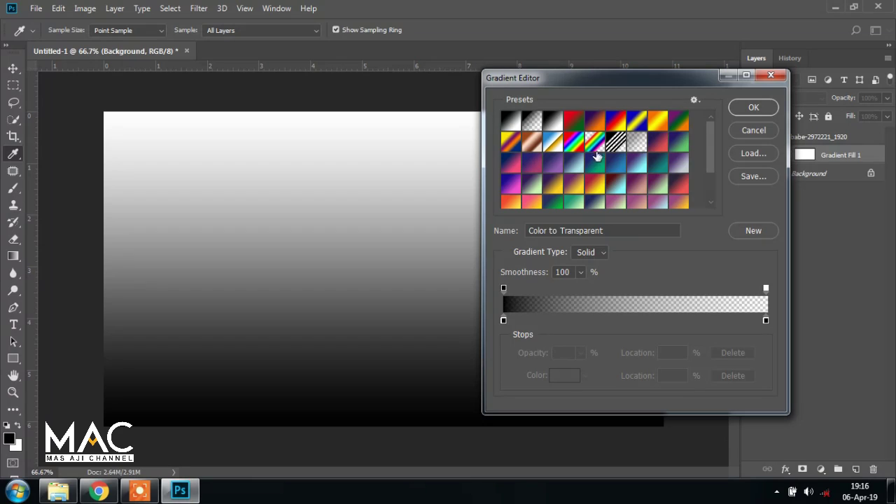
{"action": "left_click", "coordinate": [553, 124]}
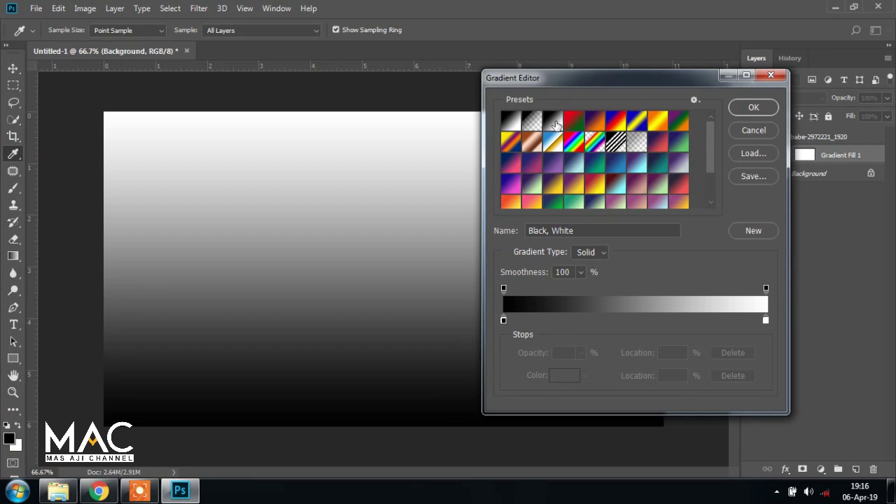
{"action": "left_click", "coordinate": [502, 319]}
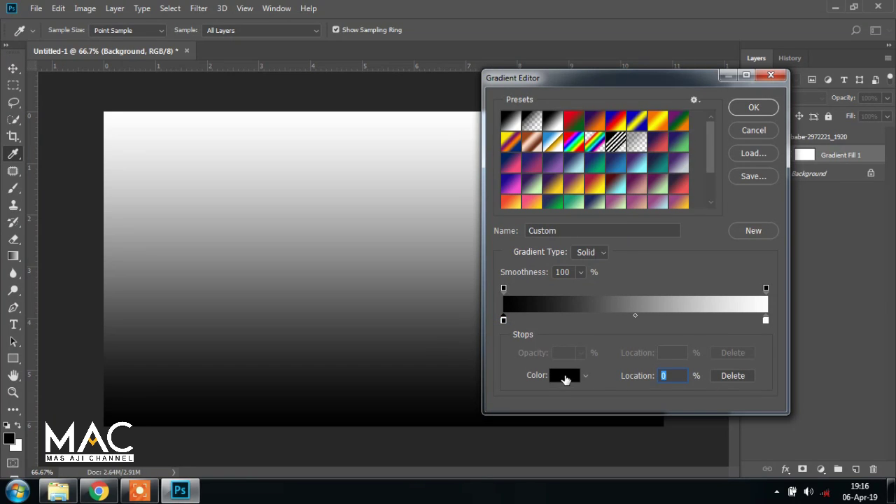
{"action": "left_click", "coordinate": [565, 378]}
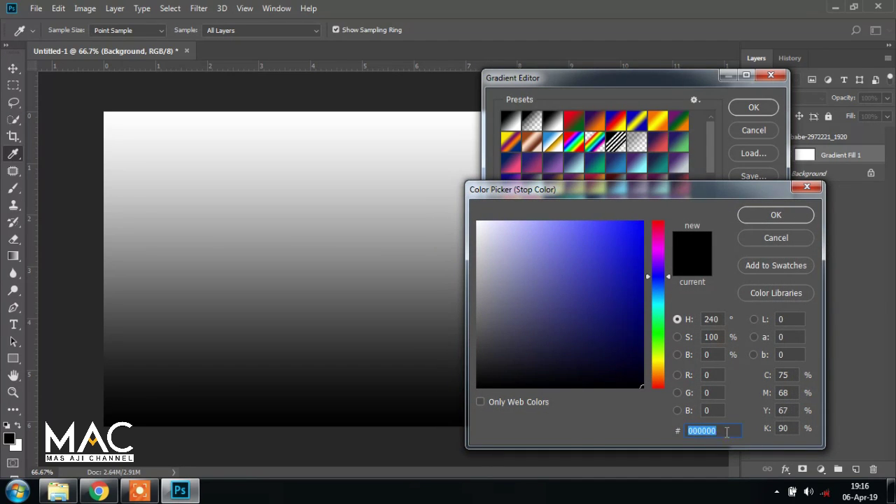
{"action": "key", "text": "BackSpace"}
{"action": "type", "text": "c"}
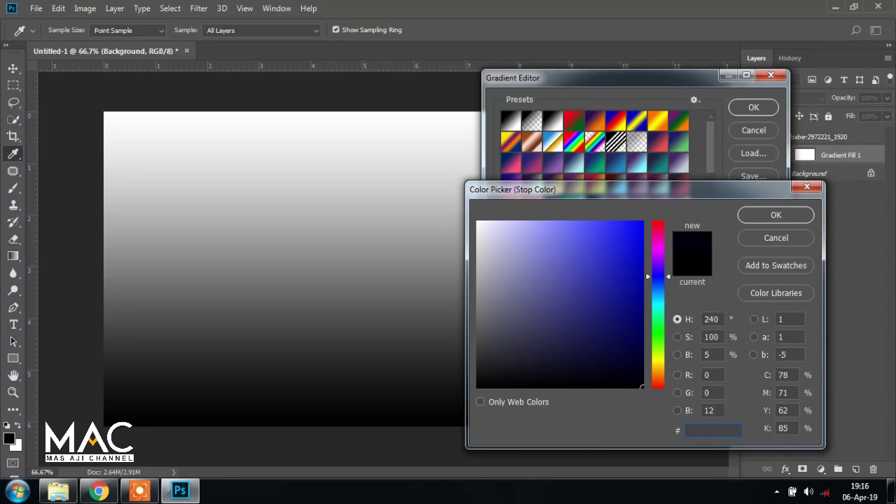
{"action": "type", "text": "c3"}
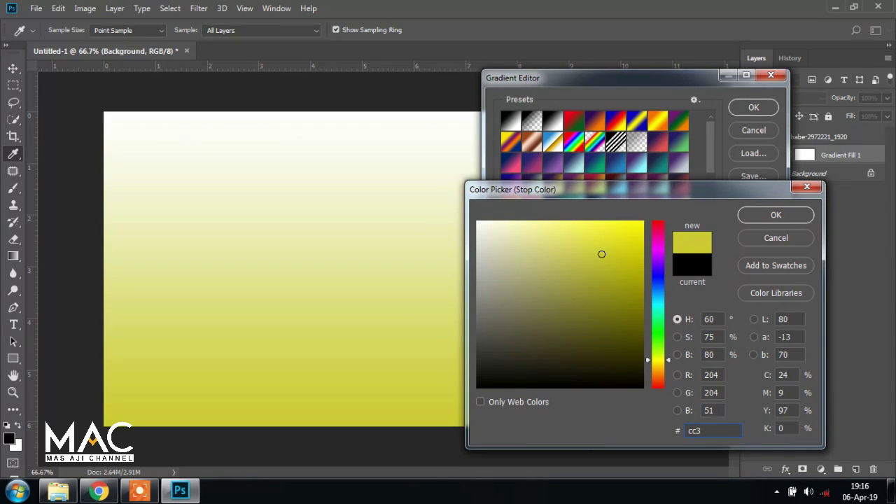
{"action": "type", "text": "c"}
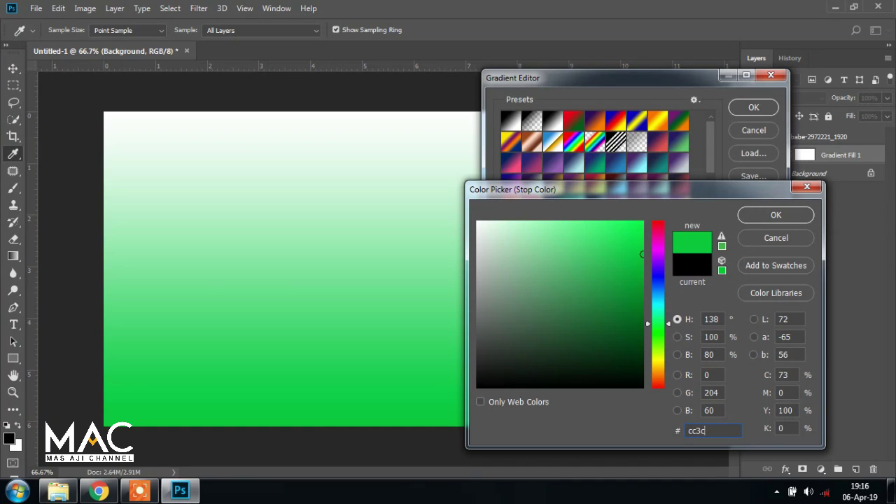
{"action": "type", "text": "31"}
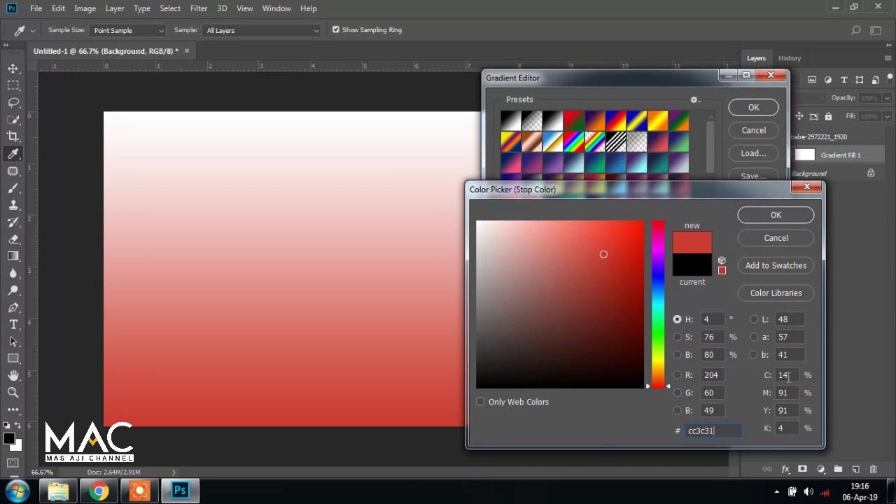
{"action": "left_click", "coordinate": [775, 214]}
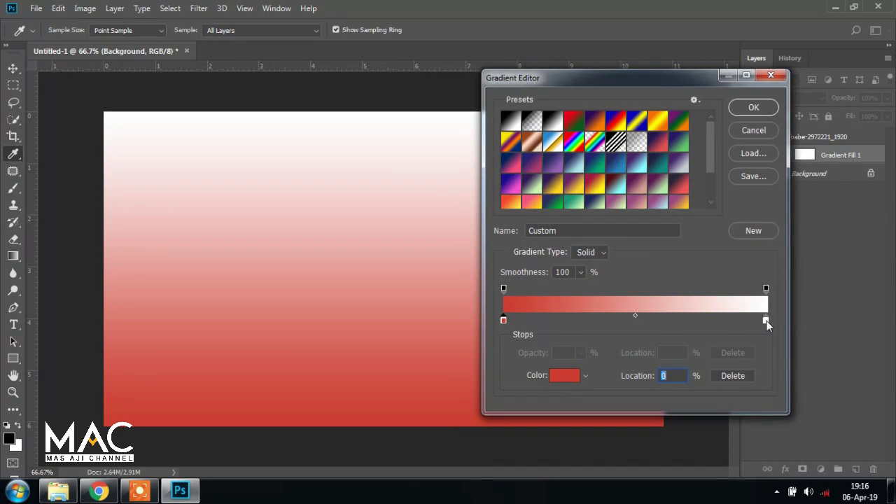
Set the right gradient stop to cream #eeead0 and accept the gradient.
{"action": "left_click", "coordinate": [767, 321]}
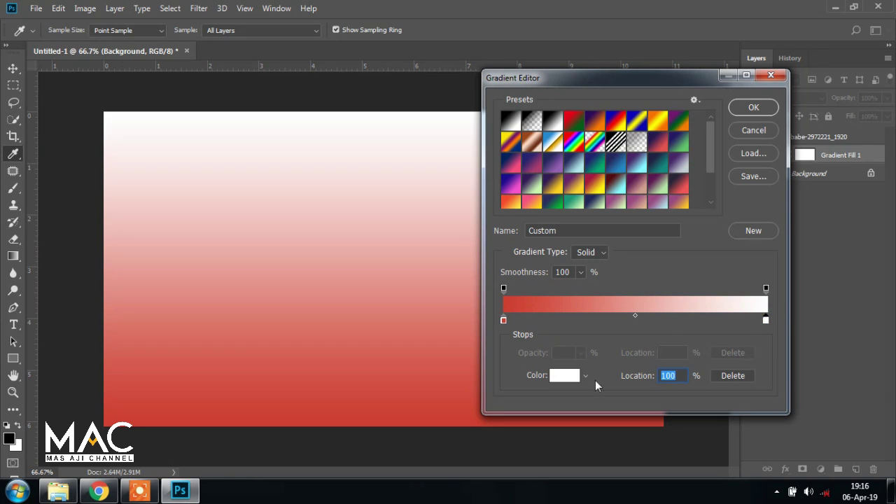
{"action": "left_click", "coordinate": [560, 377]}
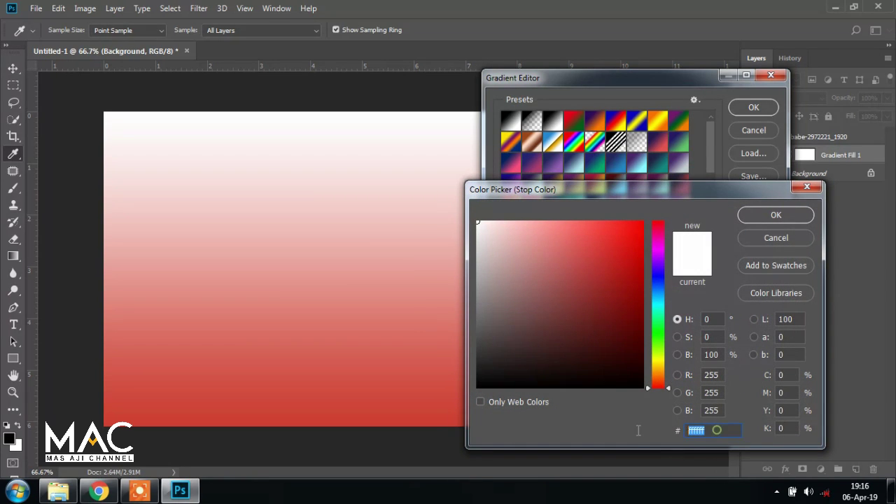
{"action": "key", "text": "BackSpace"}
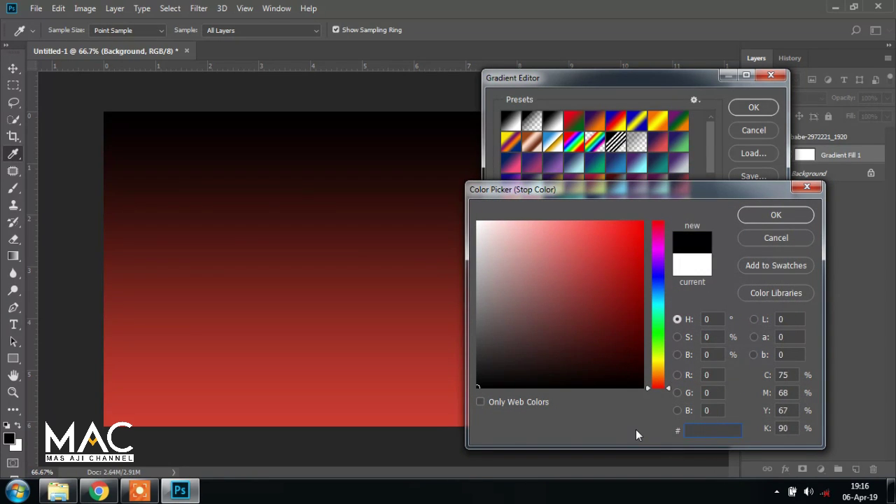
{"action": "type", "text": "eee"}
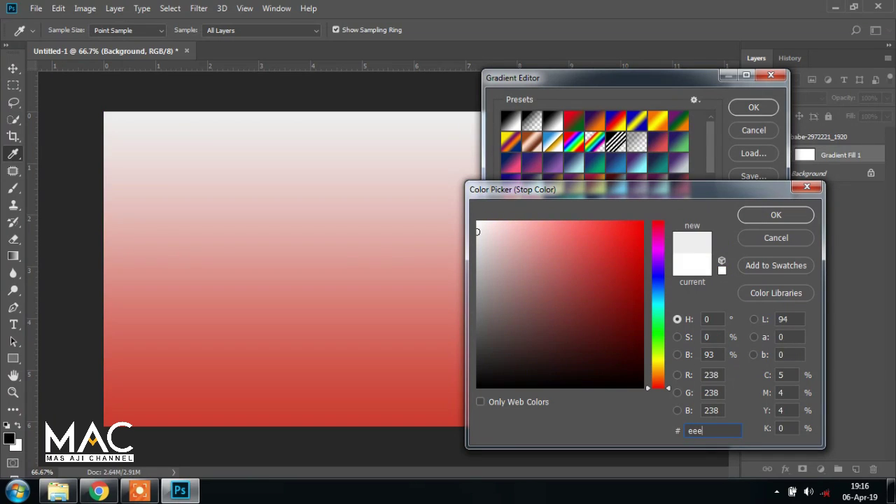
{"action": "type", "text": "ad"}
{"action": "type", "text": "0"}
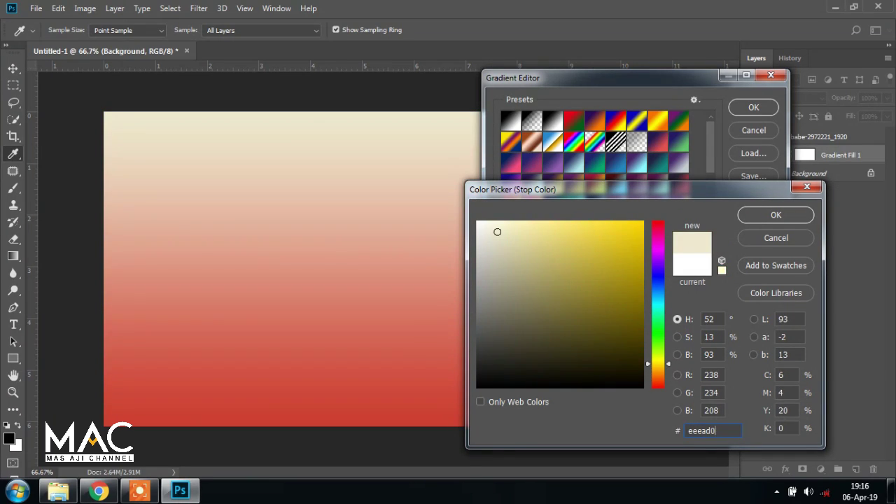
{"action": "left_click", "coordinate": [780, 217]}
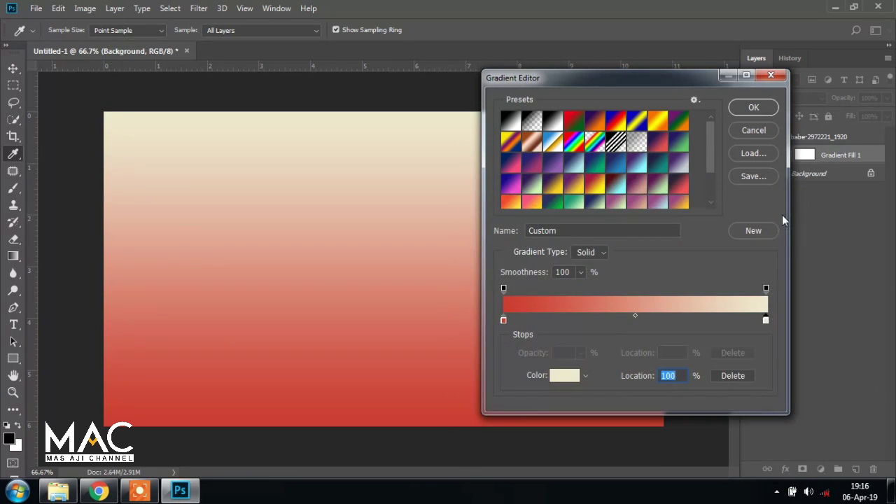
{"action": "left_click", "coordinate": [754, 108]}
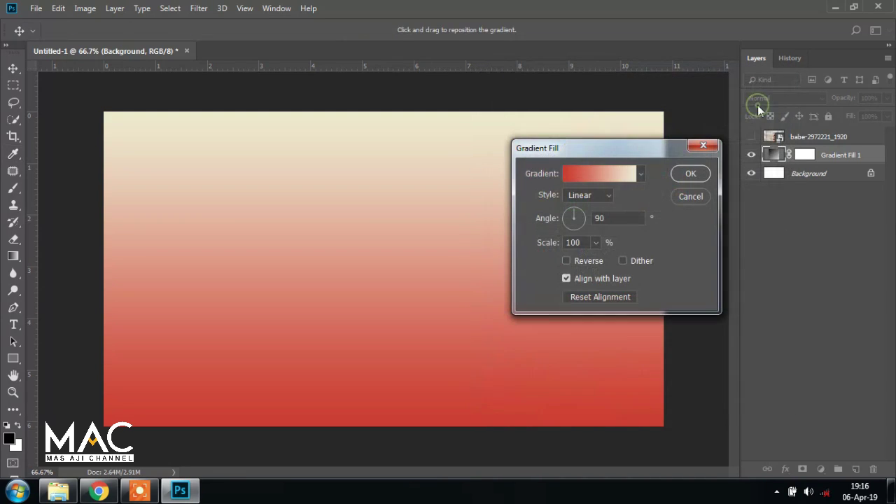
Make the gradient radial and reversed at 245% scale, with its glow near the top.
{"action": "left_click_drag", "start_coordinate": [622, 148], "coordinate": [631, 146]}
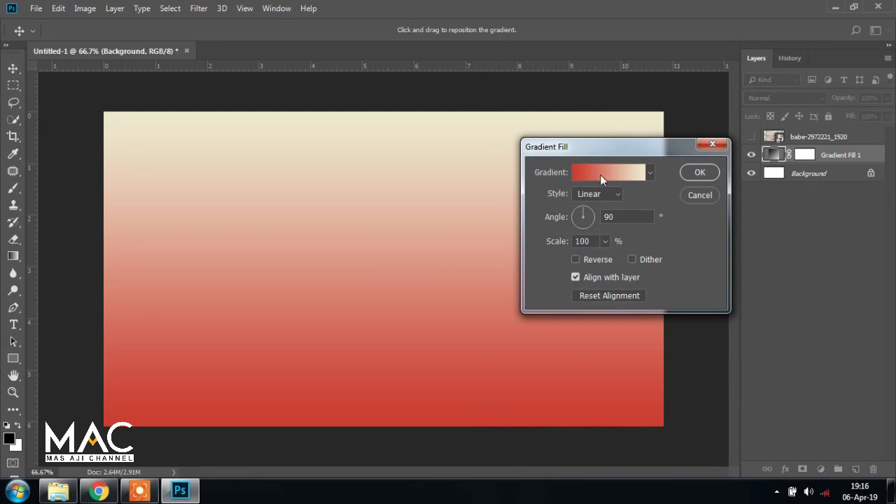
{"action": "left_click", "coordinate": [614, 197]}
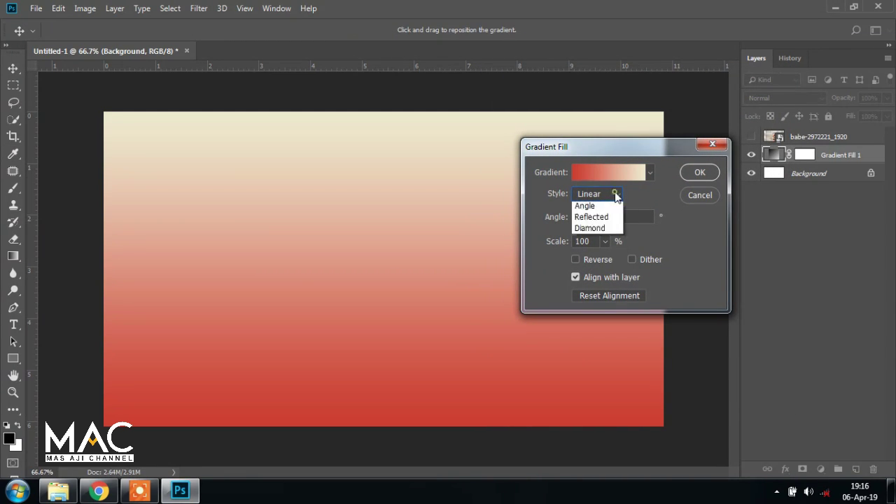
{"action": "left_click", "coordinate": [597, 220]}
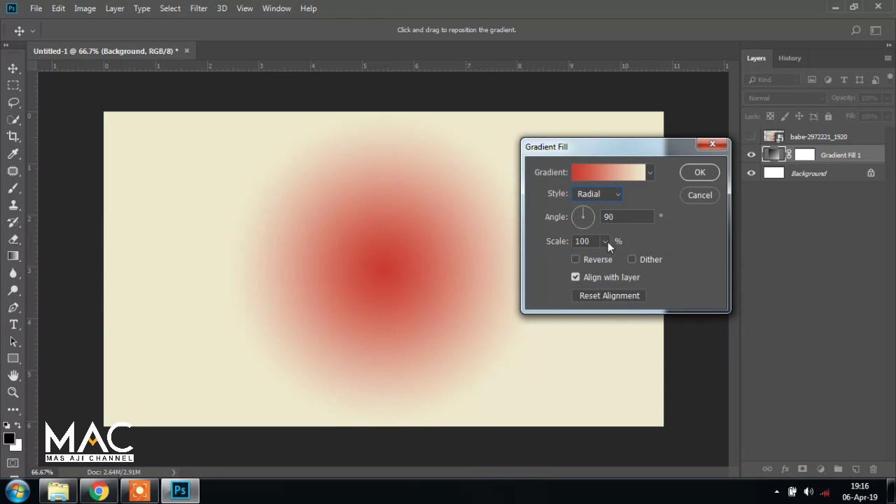
{"action": "left_click", "coordinate": [577, 259]}
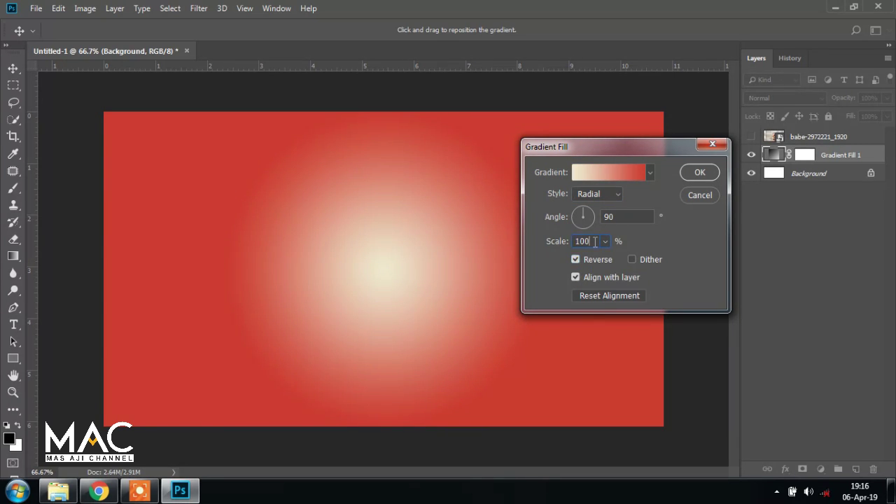
{"action": "left_click", "coordinate": [556, 241]}
{"action": "type", "text": "2"}
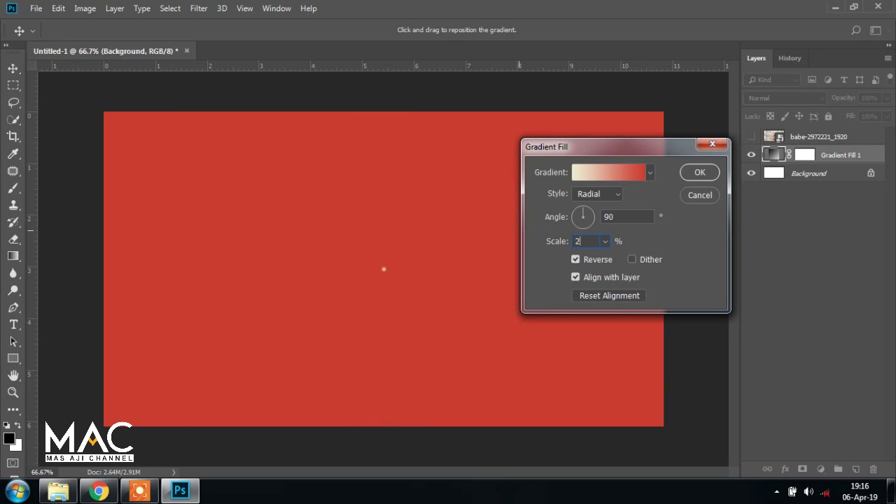
{"action": "type", "text": "45"}
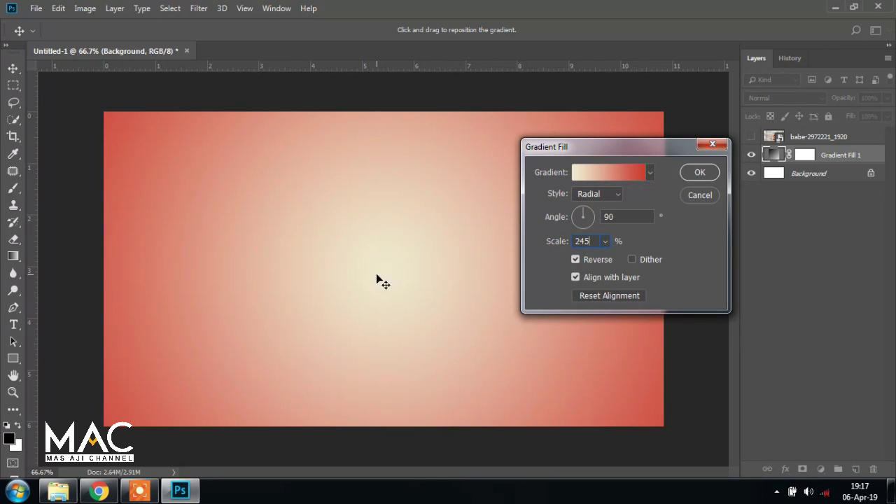
{"action": "left_click_drag", "start_coordinate": [372, 248], "coordinate": [383, 168]}
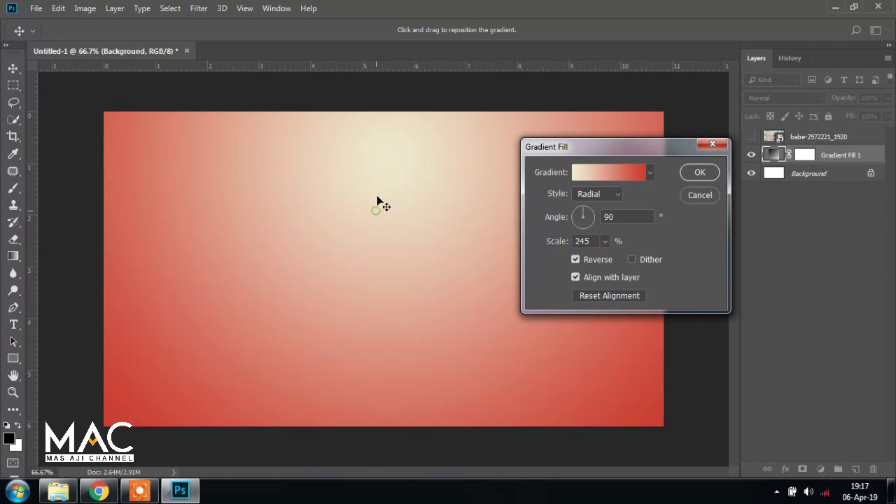
{"action": "left_click_drag", "start_coordinate": [376, 201], "coordinate": [380, 176]}
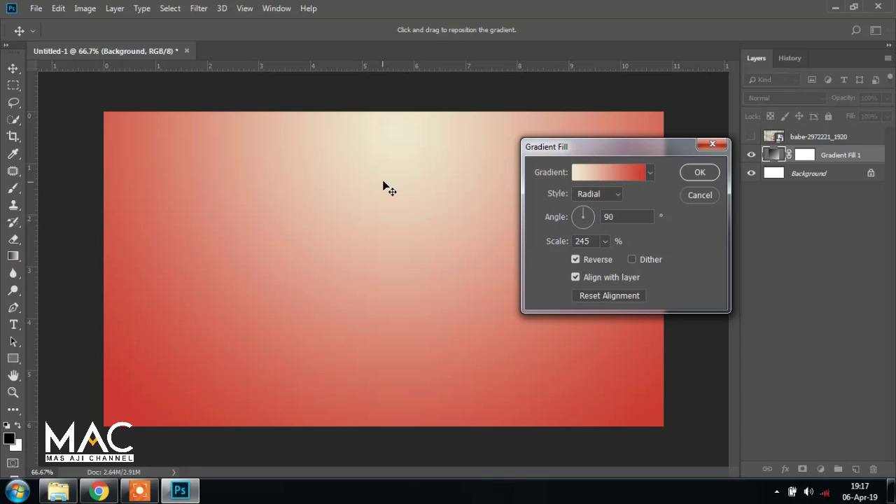
Apply the gradient, then show the baby photo layer, enlarge it to about 62% and shift it up.
{"action": "left_click", "coordinate": [692, 175]}
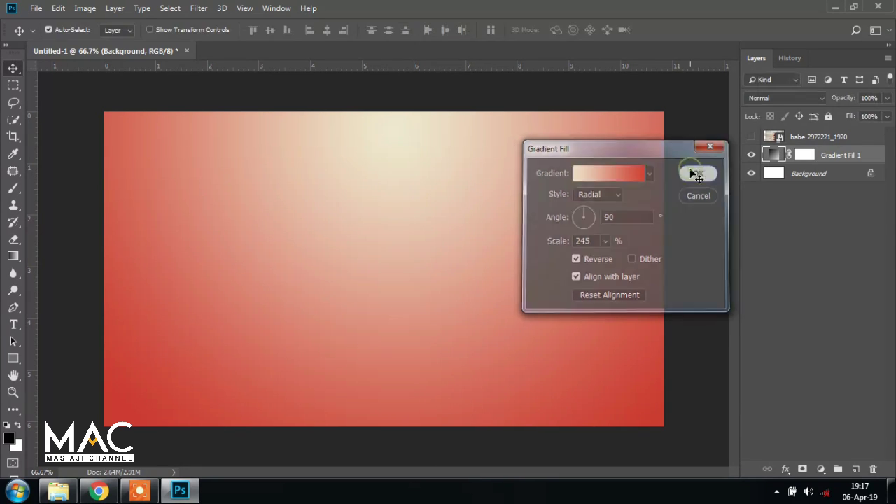
{"action": "left_click", "coordinate": [752, 138]}
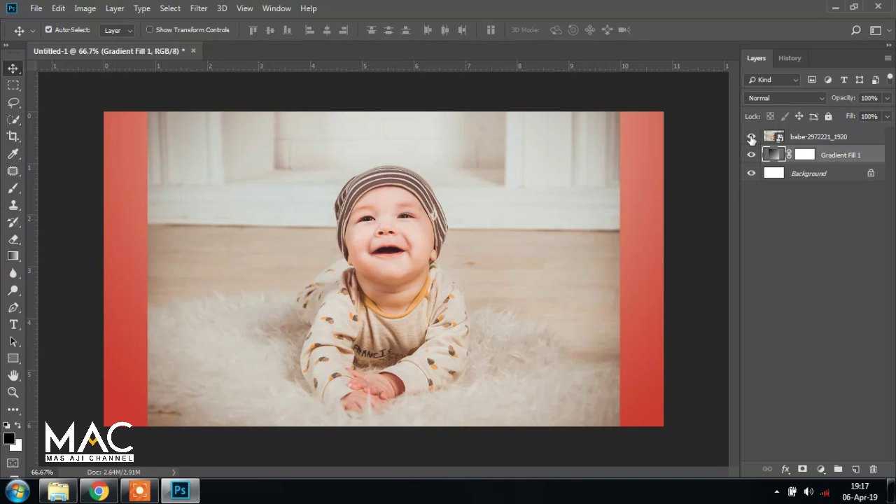
{"action": "left_click", "coordinate": [811, 137]}
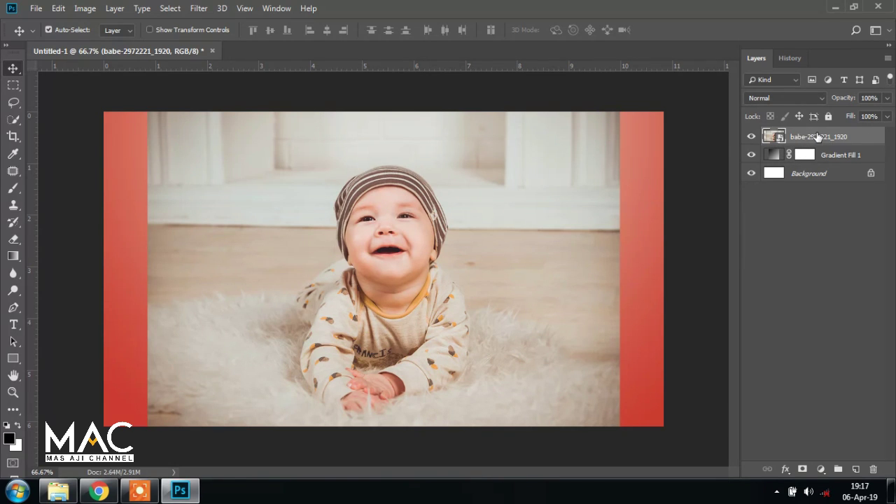
{"action": "key", "text": "ctrl+t"}
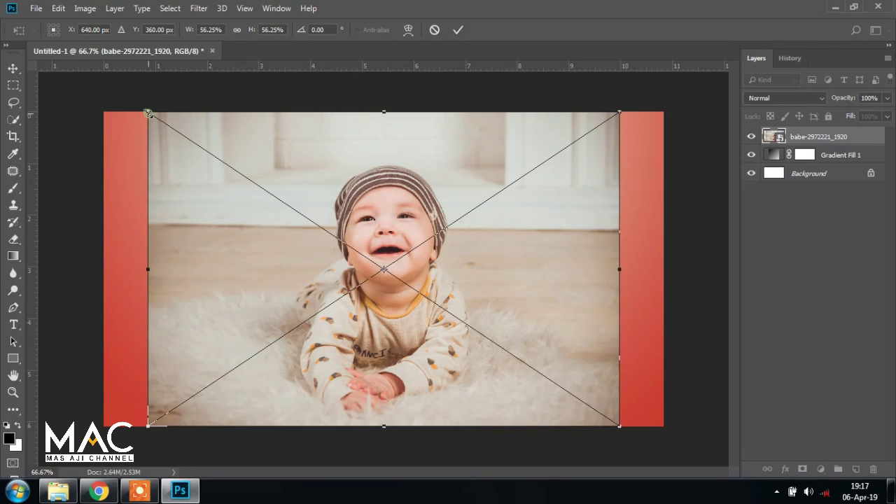
{"action": "left_click_drag", "start_coordinate": [147, 113], "coordinate": [125, 90]}
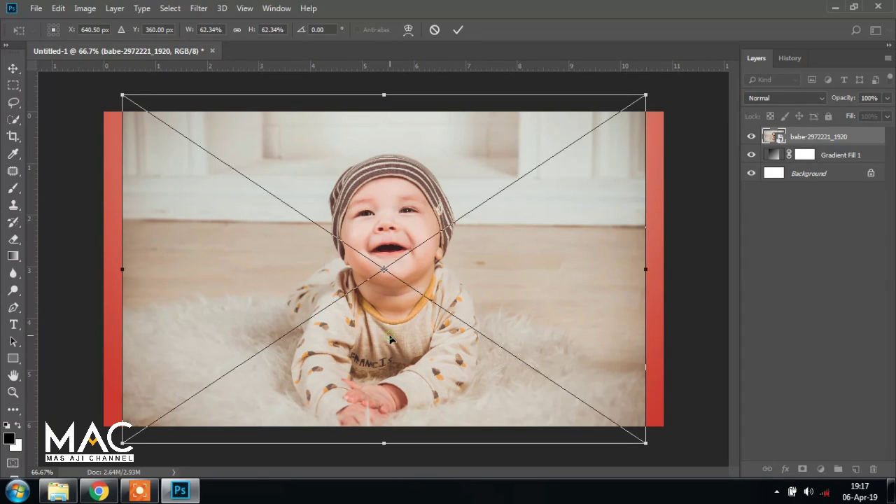
{"action": "left_click_drag", "start_coordinate": [391, 339], "coordinate": [390, 319]}
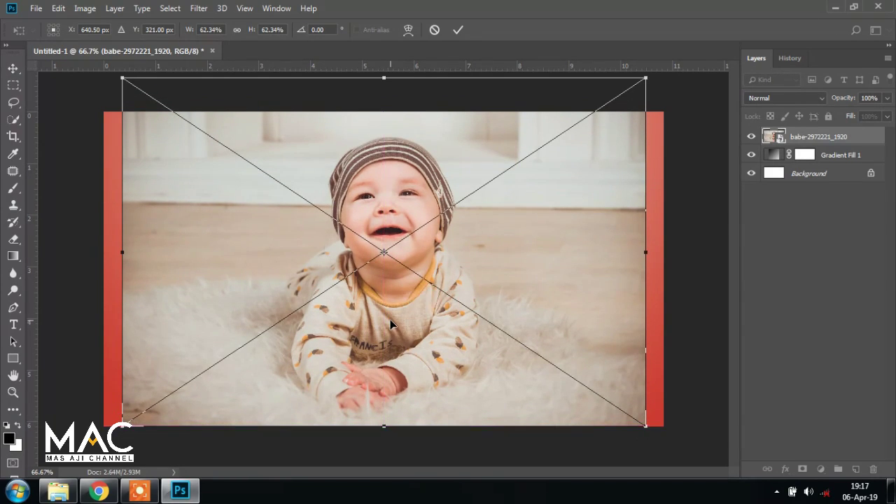
{"action": "key", "text": "Return"}
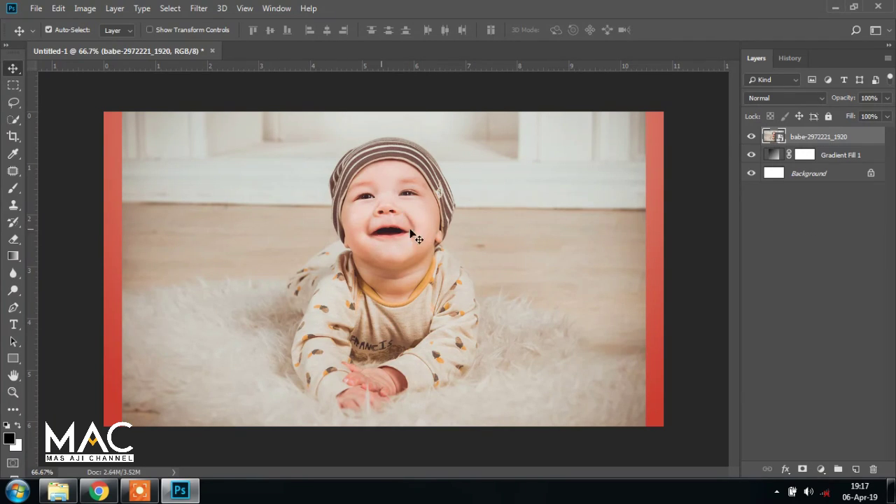
Rename the baby photo layer to BABY 1.
{"action": "double_click", "coordinate": [829, 139]}
{"action": "key", "text": "BackSpace"}
{"action": "type", "text": "BABY 1"}
{"action": "key", "text": "Return"}
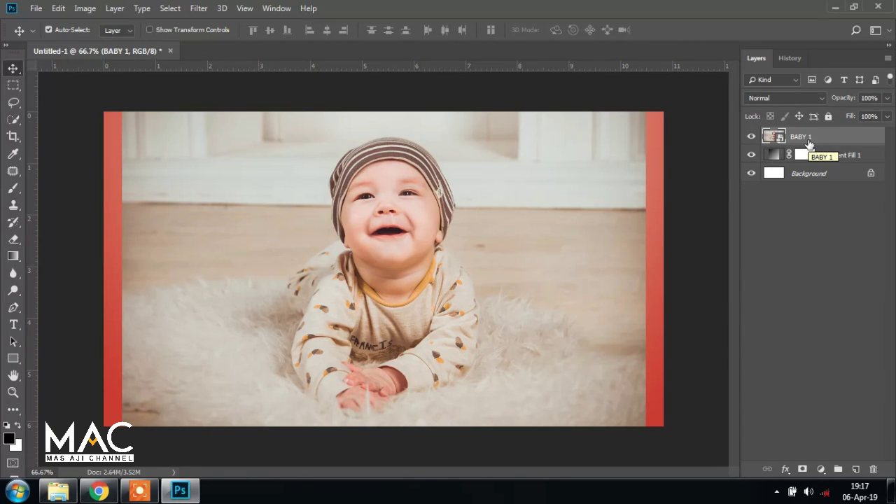
Duplicate BABY 1 as a layer named BABY 2, then reselect BABY 1.
{"action": "key", "text": "ctrl+j"}
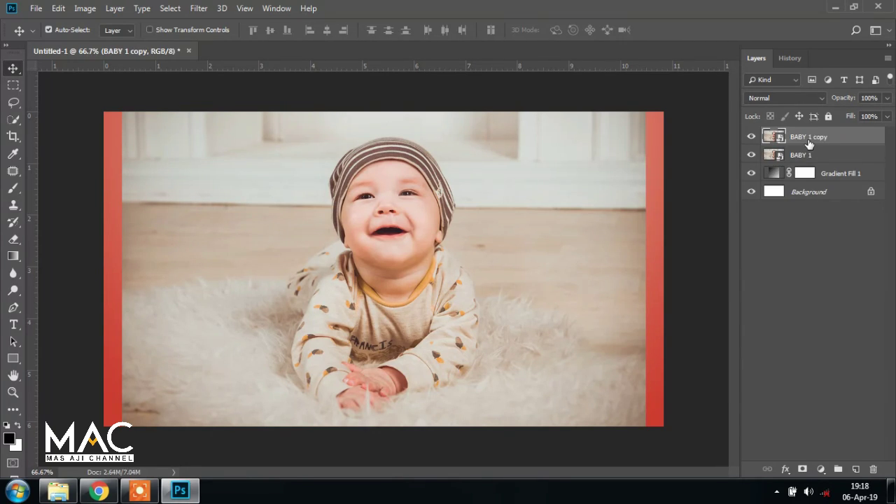
{"action": "double_click", "coordinate": [817, 138]}
{"action": "key", "text": "BackSpace"}
{"action": "type", "text": "BABY 2"}
{"action": "key", "text": "Return"}
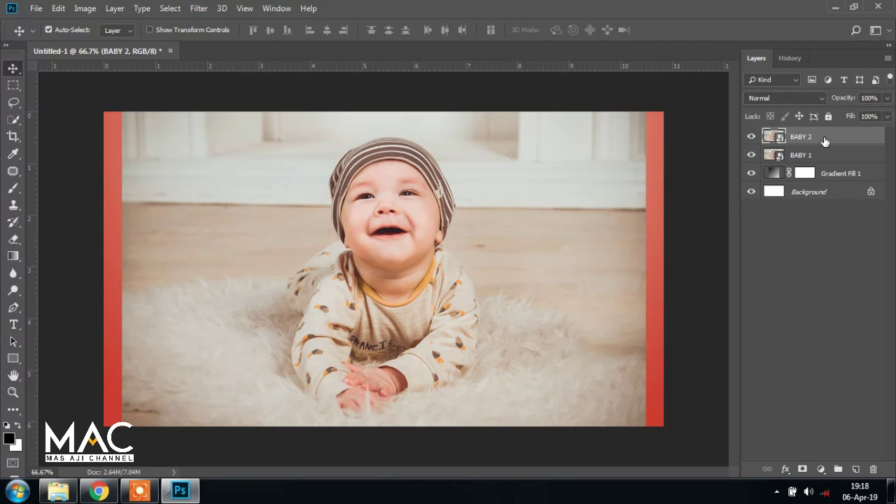
{"action": "left_click", "coordinate": [806, 155]}
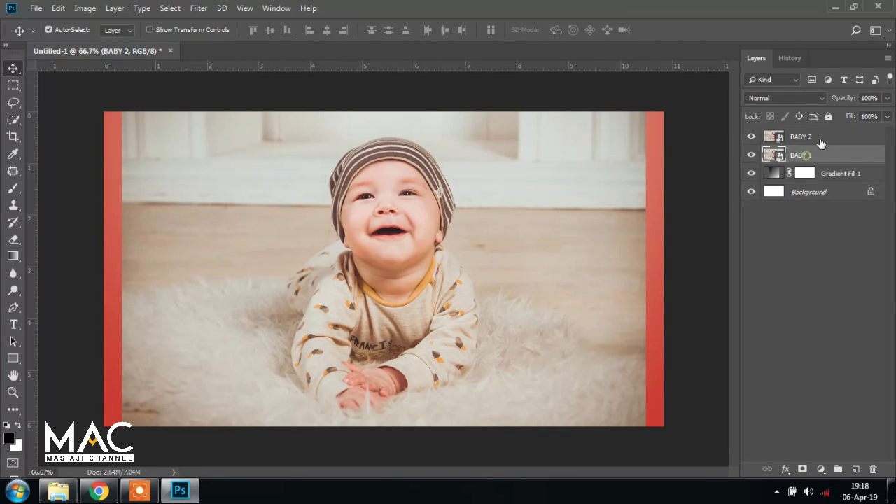
{"action": "left_click", "coordinate": [817, 150]}
Draw a rectangular selection over the rug below the baby's chest, ready to transform.
{"action": "left_click", "coordinate": [12, 87]}
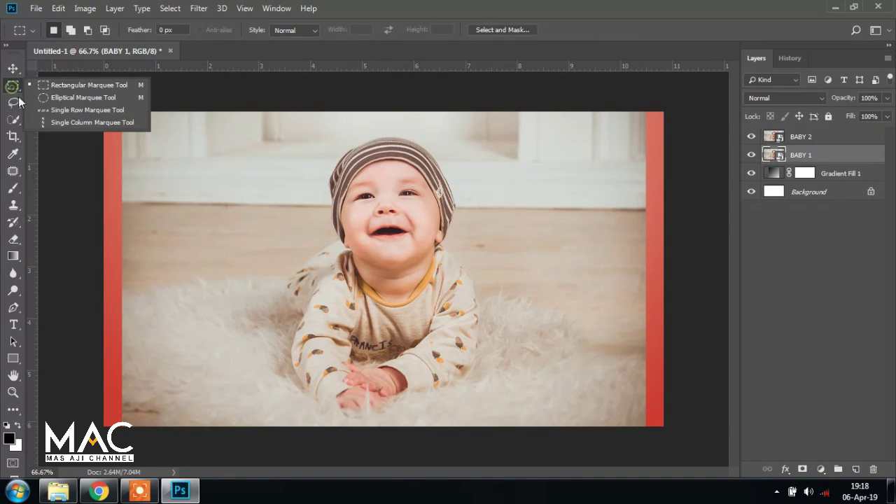
{"action": "mouse_move", "coordinate": [158, 278]}
{"action": "left_mouse_down"}
{"action": "mouse_move", "coordinate": [615, 410]}
{"action": "mouse_move", "coordinate": [616, 427]}
{"action": "mouse_move", "coordinate": [626, 427]}
{"action": "mouse_move", "coordinate": [602, 429]}
{"action": "mouse_move", "coordinate": [625, 417]}
{"action": "mouse_move", "coordinate": [634, 427]}
{"action": "left_mouse_up"}
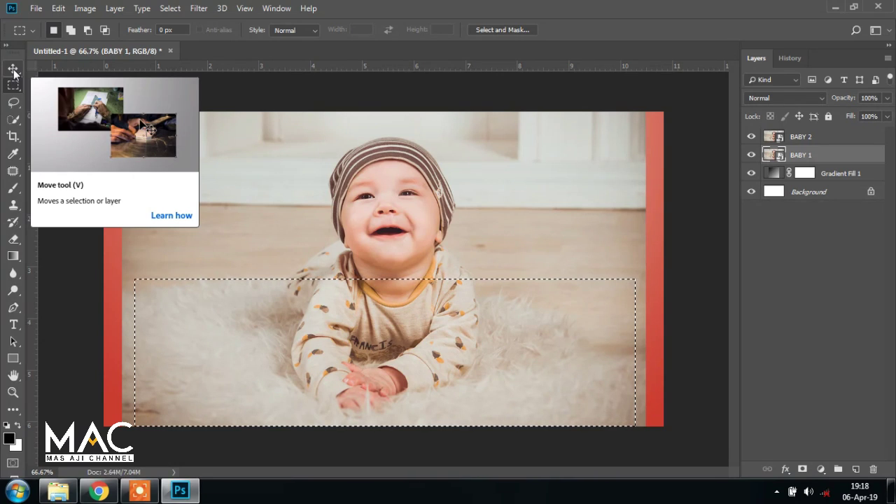
{"action": "left_click", "coordinate": [13, 70]}
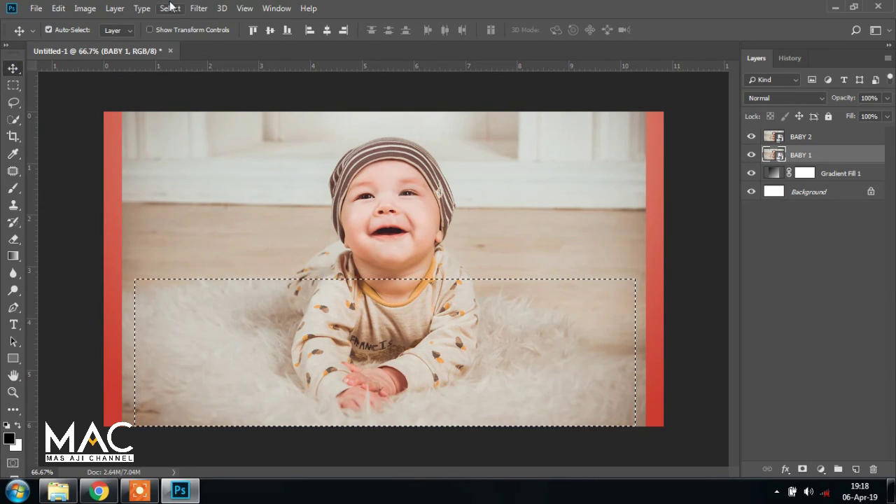
{"action": "left_click", "coordinate": [170, 7]}
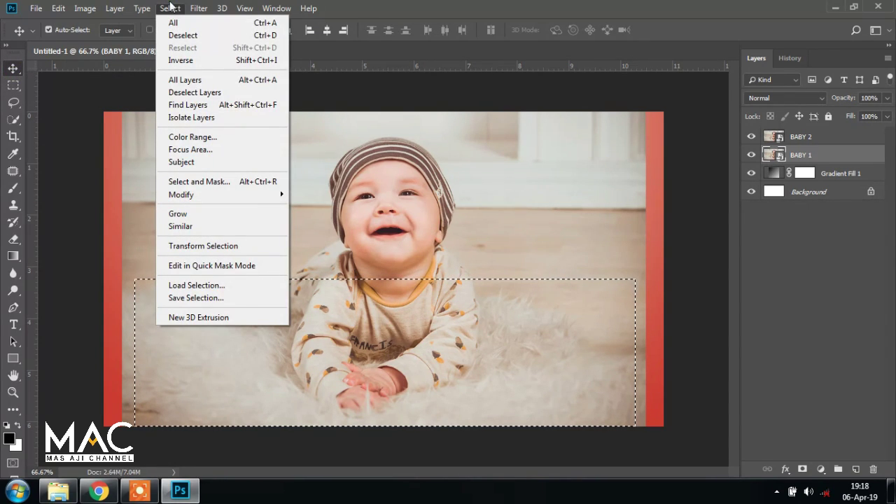
{"action": "left_click", "coordinate": [245, 250]}
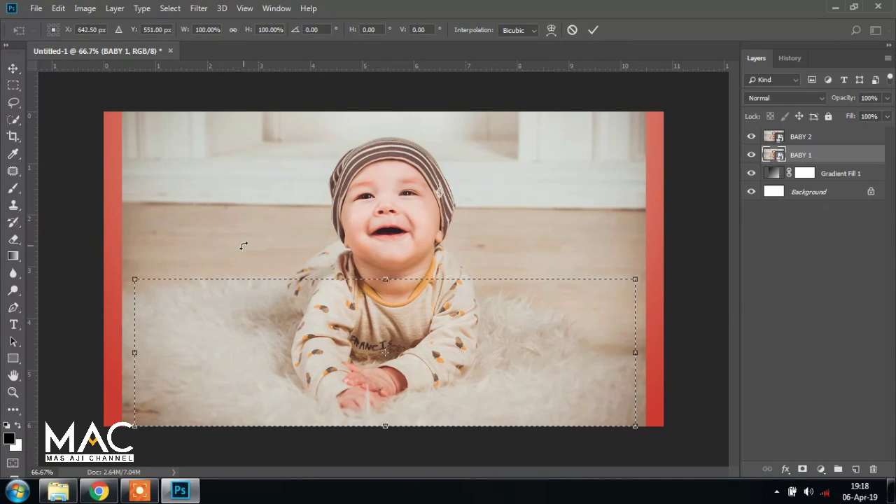
Pinch the selection's top corners inward in perspective into a floor-like trapezoid and commit it.
{"action": "left_click", "coordinate": [58, 9]}
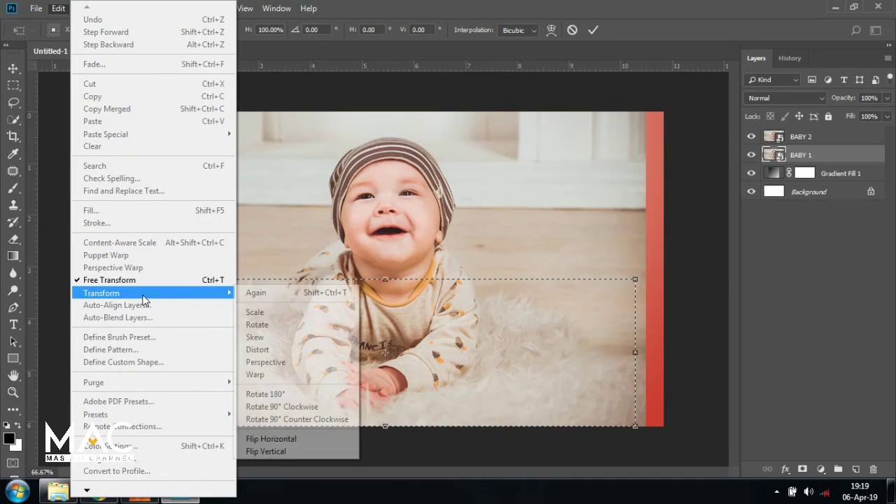
{"action": "mouse_move", "coordinate": [102, 292]}
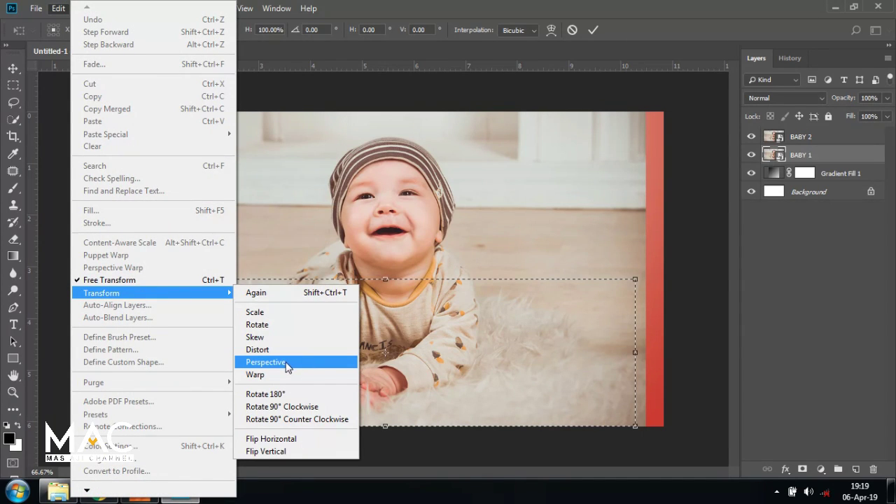
{"action": "left_click", "coordinate": [286, 364]}
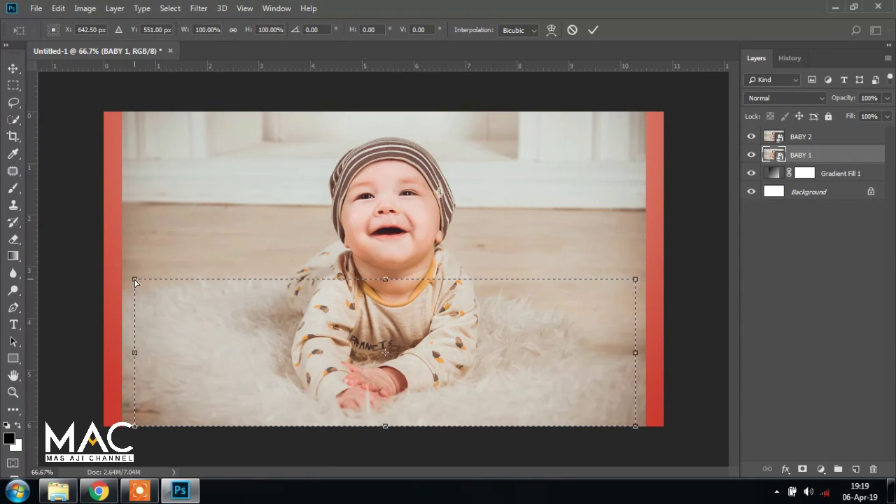
{"action": "left_click_drag", "start_coordinate": [136, 282], "coordinate": [206, 288]}
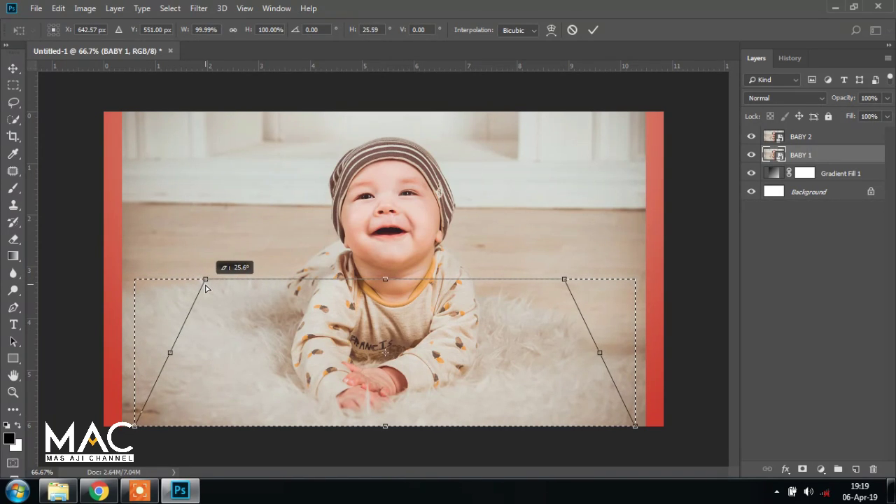
{"action": "left_click_drag", "start_coordinate": [206, 289], "coordinate": [206, 288]}
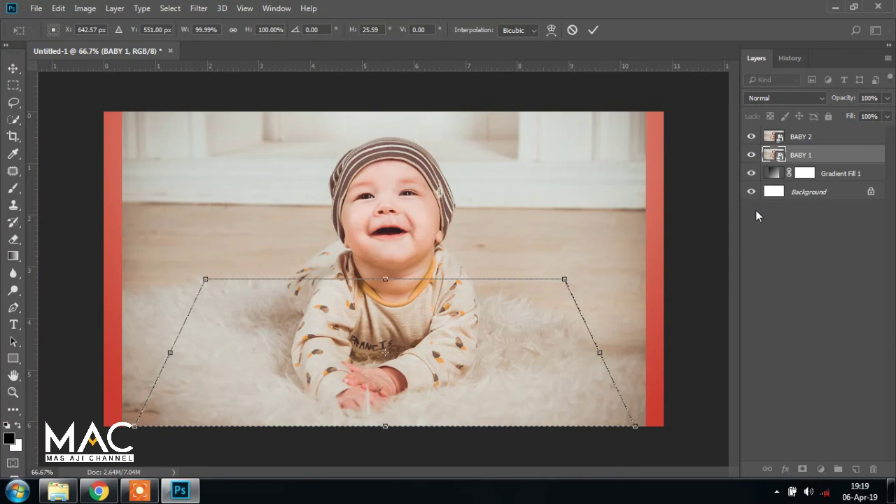
{"action": "left_click", "coordinate": [12, 69]}
{"action": "left_click", "coordinate": [393, 191]}
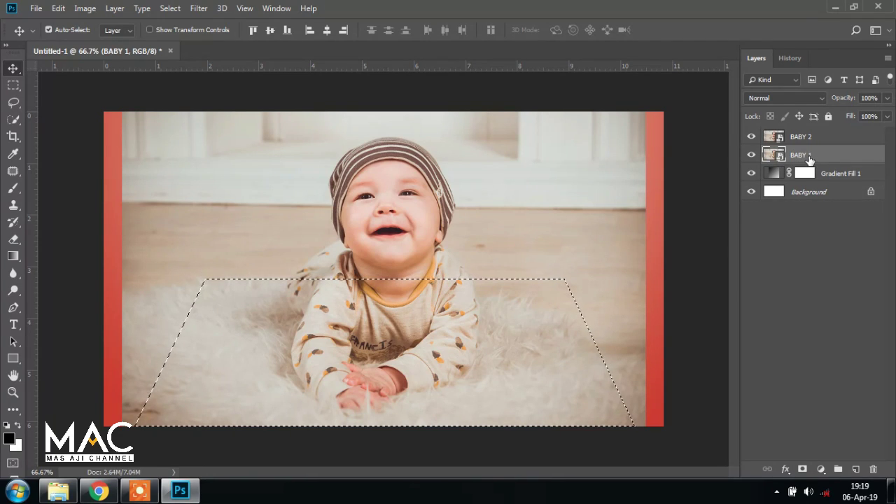
Mask BABY 1 to the trapezoid selection and toggle BABY 2 to compare.
{"action": "left_click", "coordinate": [802, 470]}
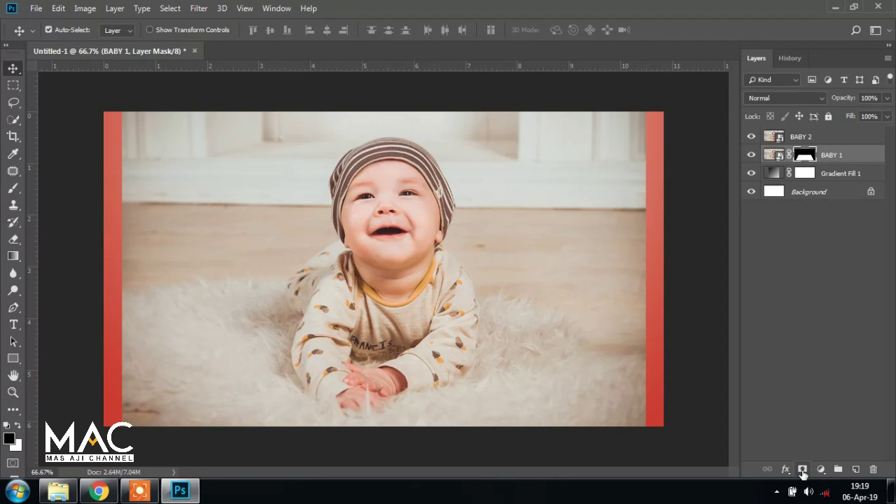
{"action": "left_click", "coordinate": [804, 137]}
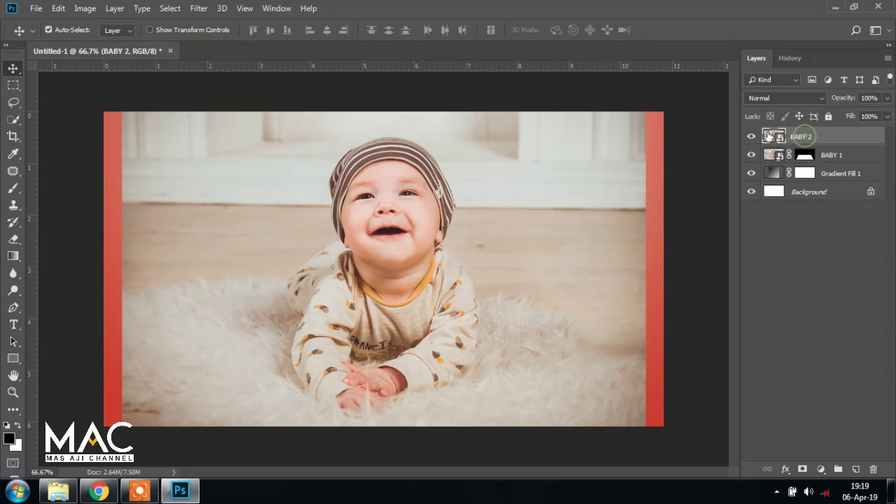
{"action": "left_click", "coordinate": [751, 136]}
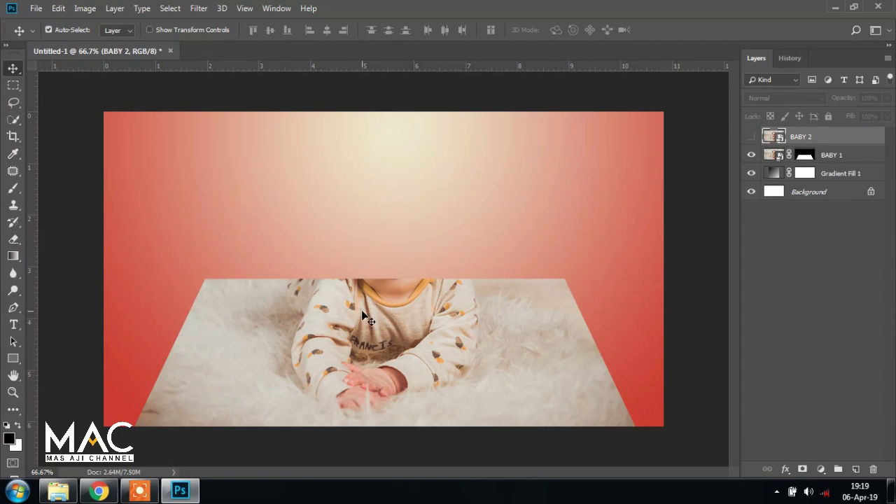
{"action": "left_click", "coordinate": [752, 137]}
{"action": "left_click", "coordinate": [752, 136]}
Unlink BABY 1's mask from its image, leaving BABY 2 hidden and BABY 1 selected.
{"action": "left_click", "coordinate": [753, 137]}
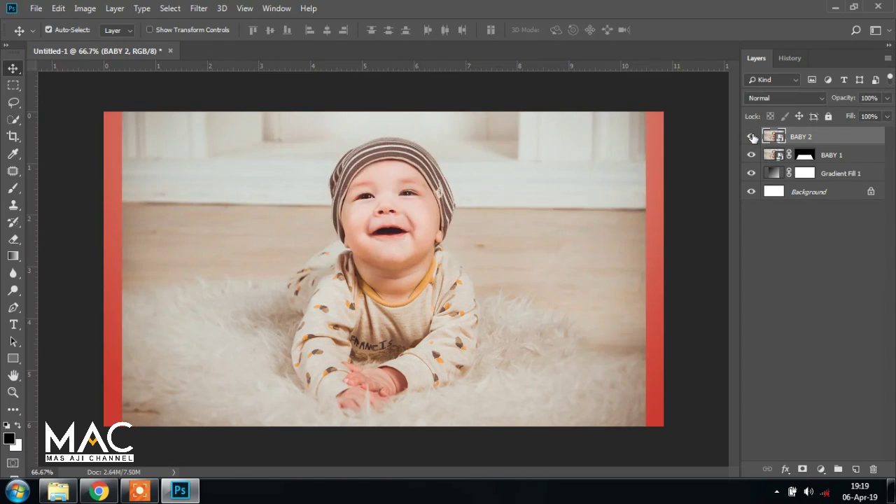
{"action": "left_click", "coordinate": [753, 137]}
{"action": "left_click", "coordinate": [752, 138]}
{"action": "left_click", "coordinate": [753, 138]}
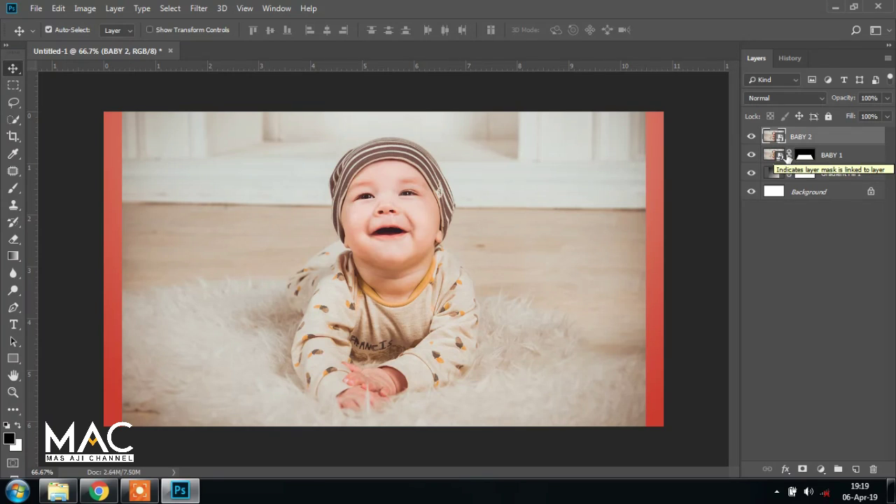
{"action": "left_click", "coordinate": [790, 154]}
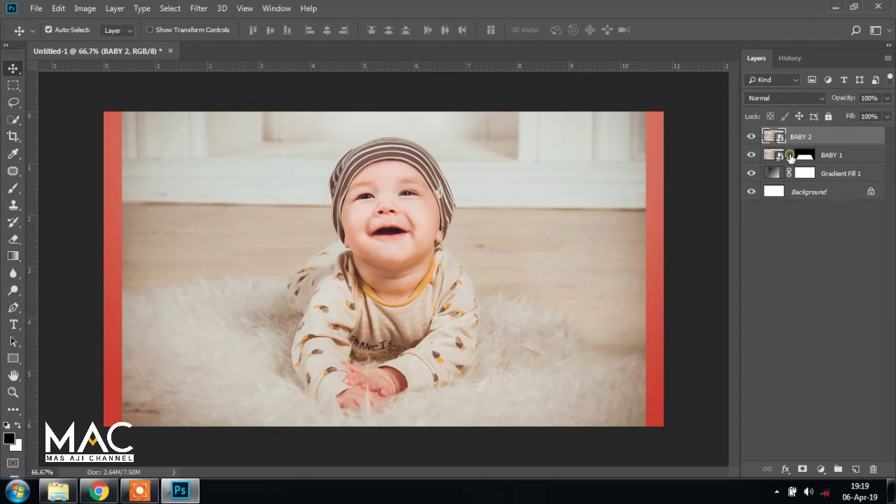
{"action": "left_click", "coordinate": [751, 136]}
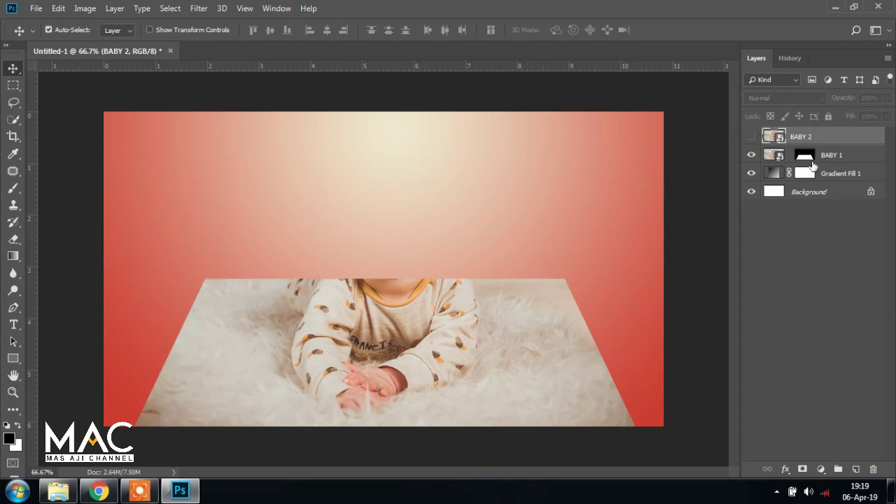
{"action": "left_click", "coordinate": [832, 156]}
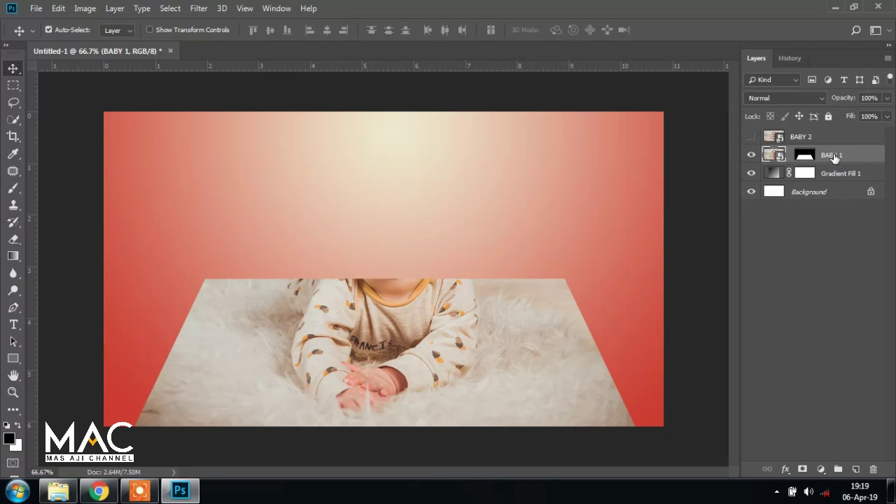
Transform BABY 1's mask, raising its bottom edge to about 92% height.
{"action": "left_click", "coordinate": [58, 8]}
{"action": "mouse_move", "coordinate": [101, 293]}
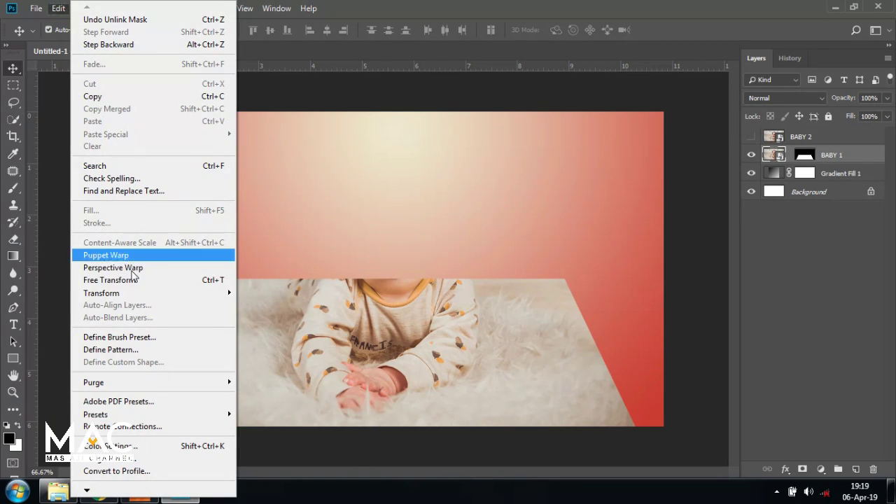
{"action": "left_click", "coordinate": [267, 319]}
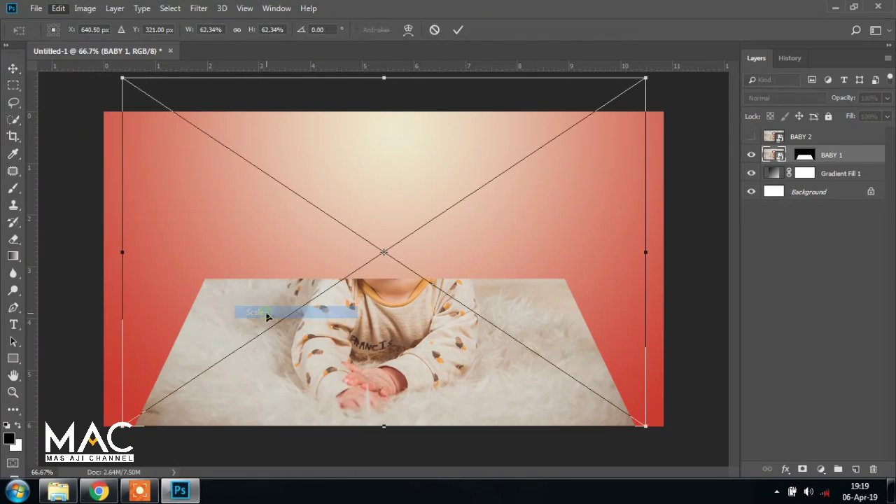
{"action": "key", "text": "Return"}
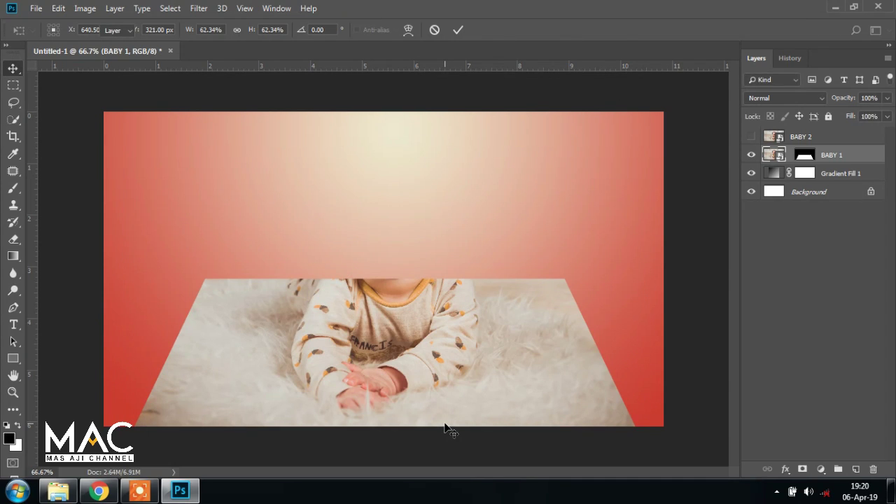
{"action": "left_click", "coordinate": [805, 156]}
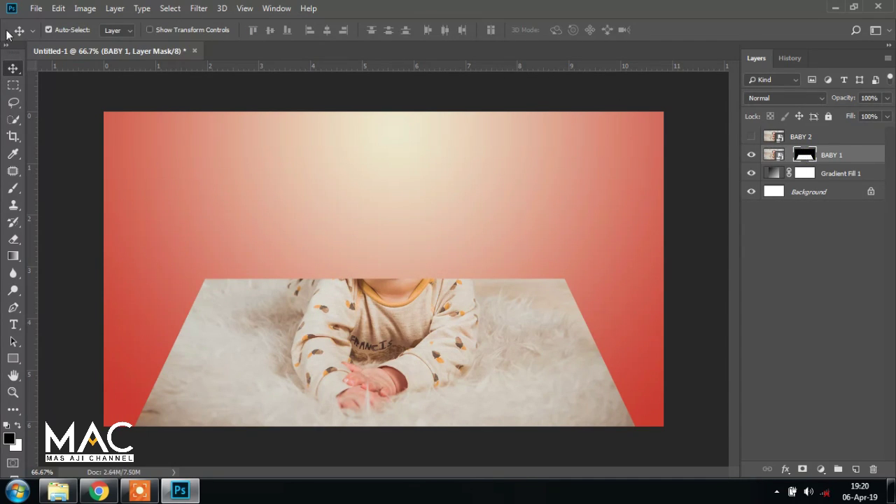
{"action": "left_click", "coordinate": [58, 8]}
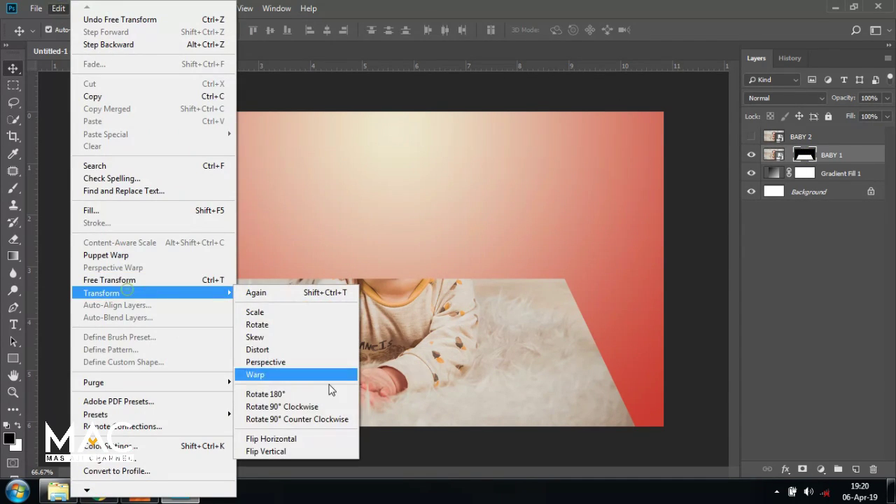
{"action": "left_click", "coordinate": [281, 323]}
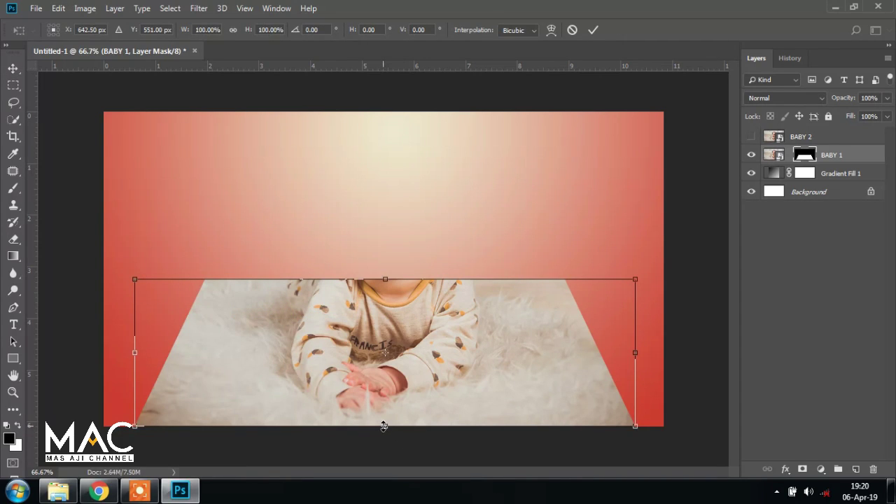
{"action": "left_click_drag", "start_coordinate": [384, 425], "coordinate": [386, 412]}
{"action": "key", "text": "Return"}
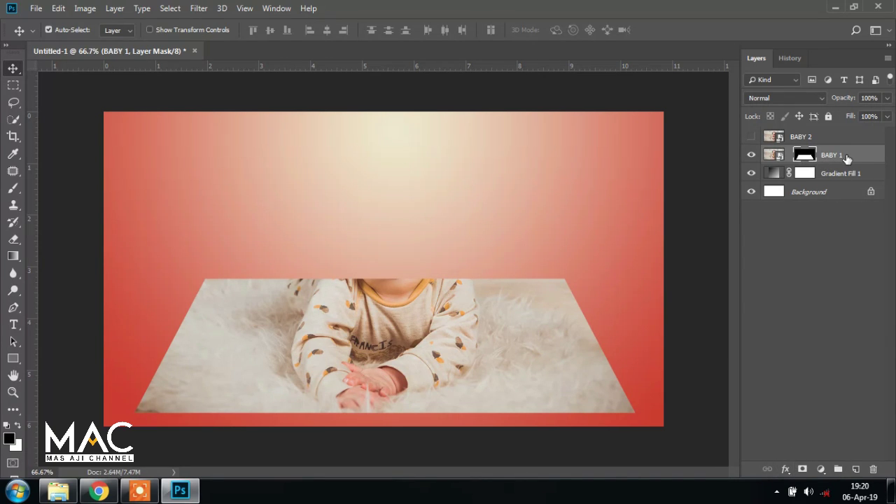
Give BABY 1 a white Stroke effect, 16 px, positioned Inside.
{"action": "left_click", "coordinate": [785, 469]}
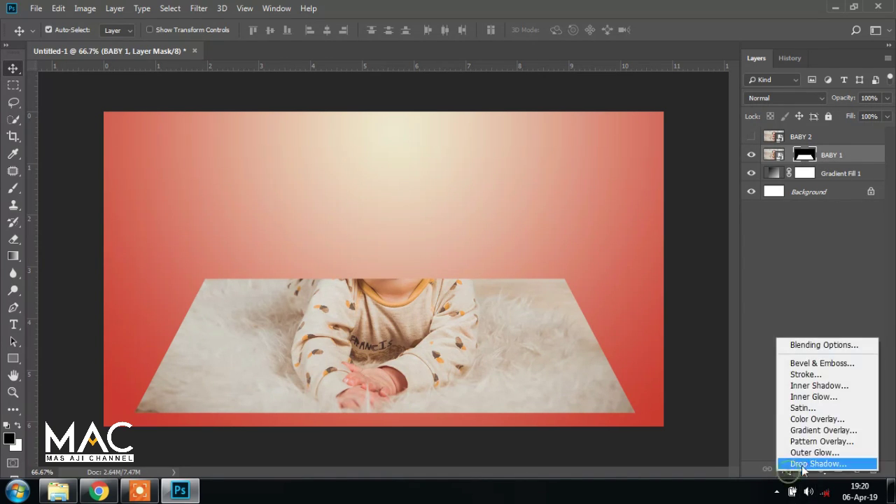
{"action": "left_click", "coordinate": [806, 374]}
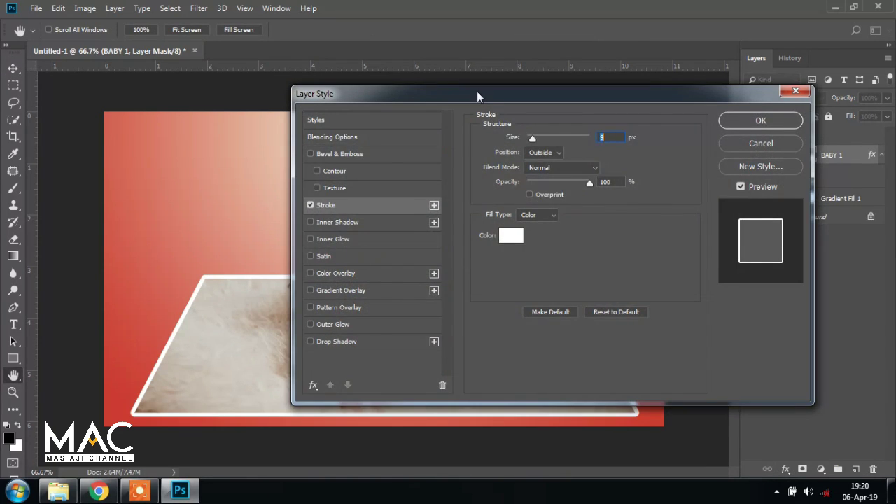
{"action": "left_click_drag", "start_coordinate": [477, 91], "coordinate": [622, 96]}
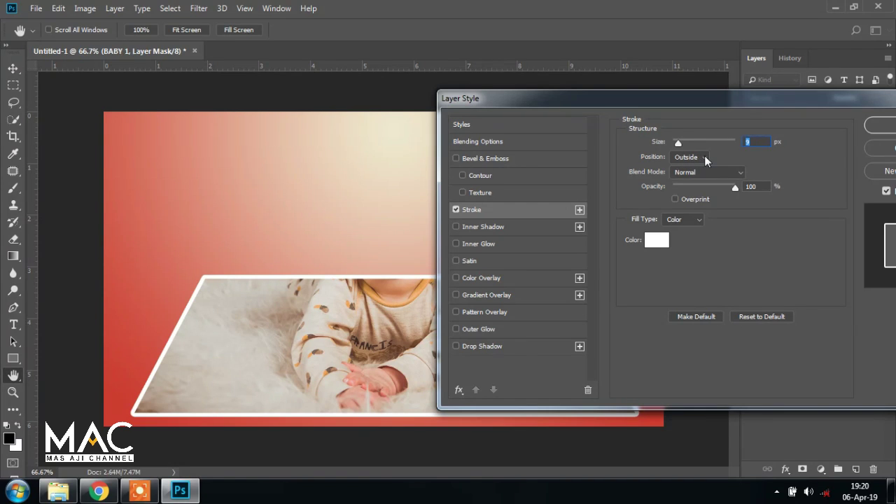
{"action": "left_click", "coordinate": [705, 156]}
{"action": "left_click", "coordinate": [693, 172]}
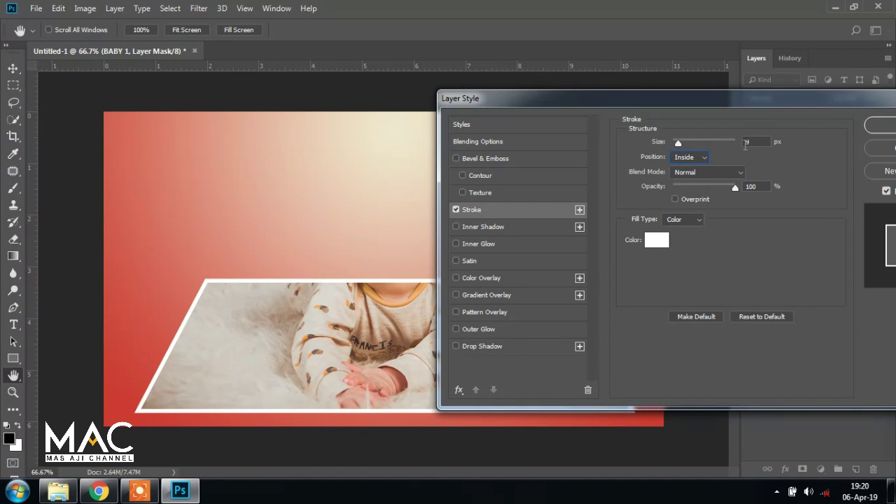
{"action": "double_click", "coordinate": [759, 141]}
{"action": "type", "text": "1"}
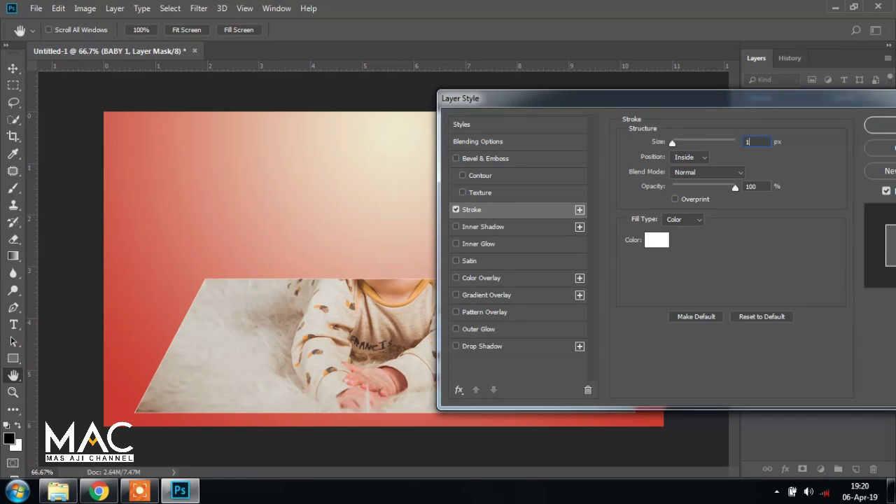
{"action": "type", "text": "6"}
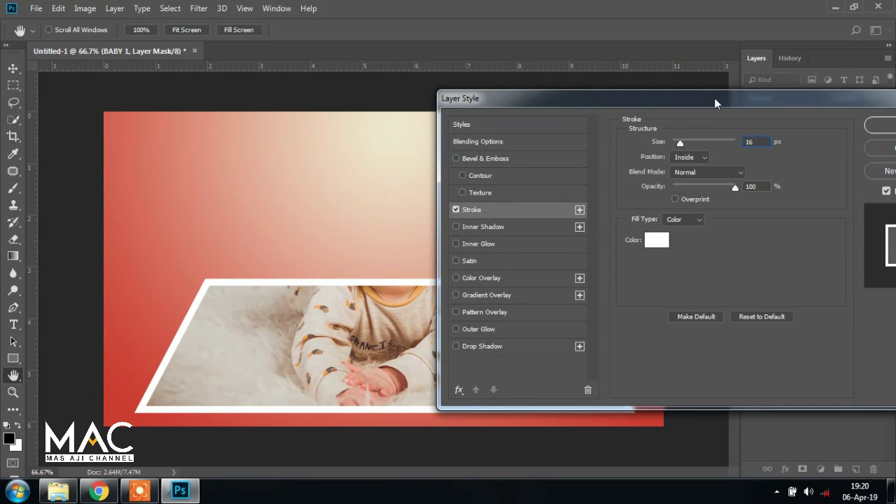
{"action": "left_click_drag", "start_coordinate": [715, 103], "coordinate": [612, 105]}
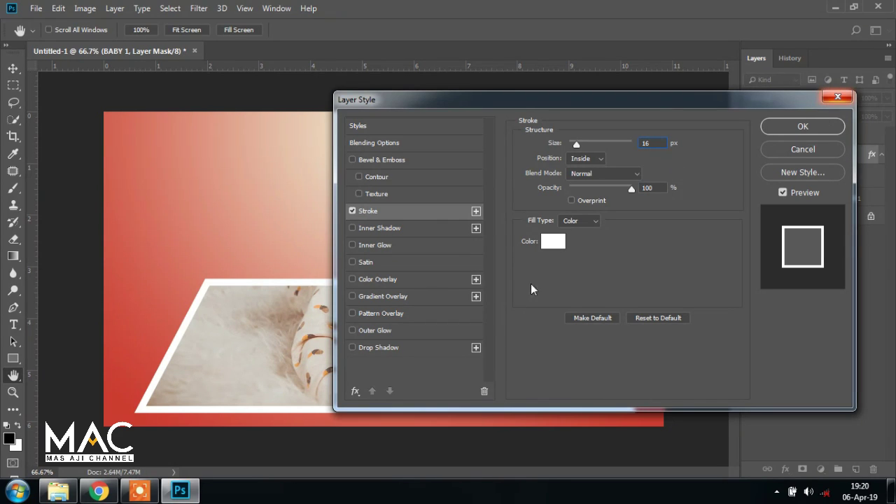
{"action": "left_click", "coordinate": [785, 129]}
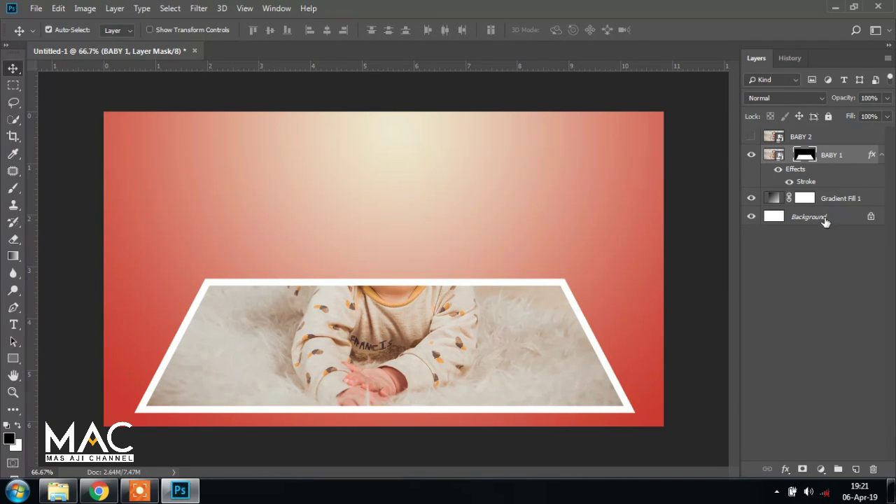
Add a new layer above Gradient Fill 1 and name it SHADOW.
{"action": "left_click", "coordinate": [844, 199]}
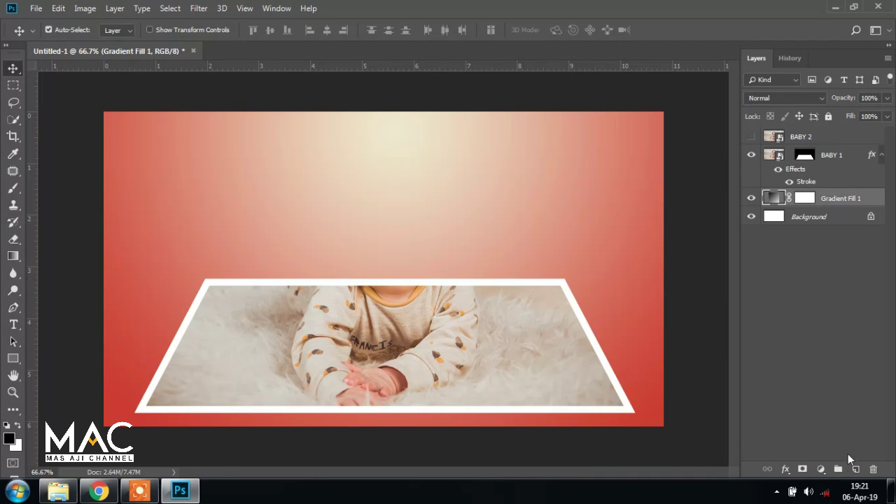
{"action": "left_click", "coordinate": [856, 471]}
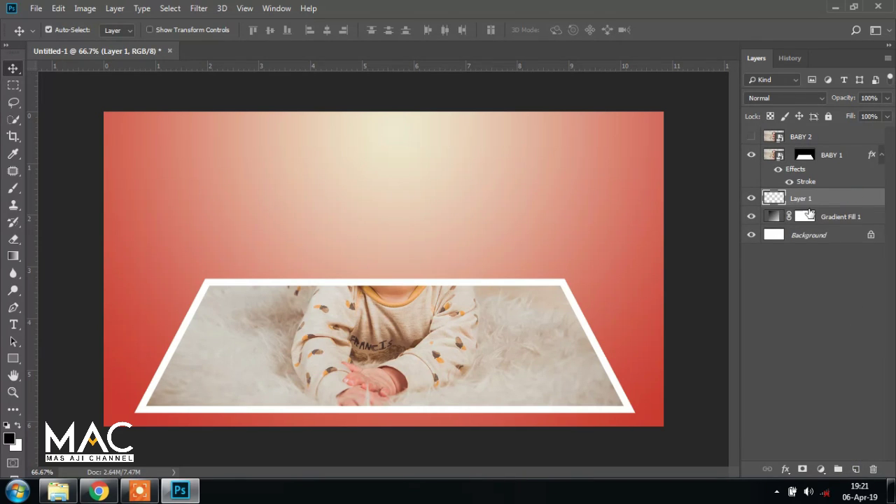
{"action": "left_click", "coordinate": [803, 199]}
{"action": "double_click", "coordinate": [804, 198]}
{"action": "type", "text": "SHADOW"}
{"action": "key", "text": "Return"}
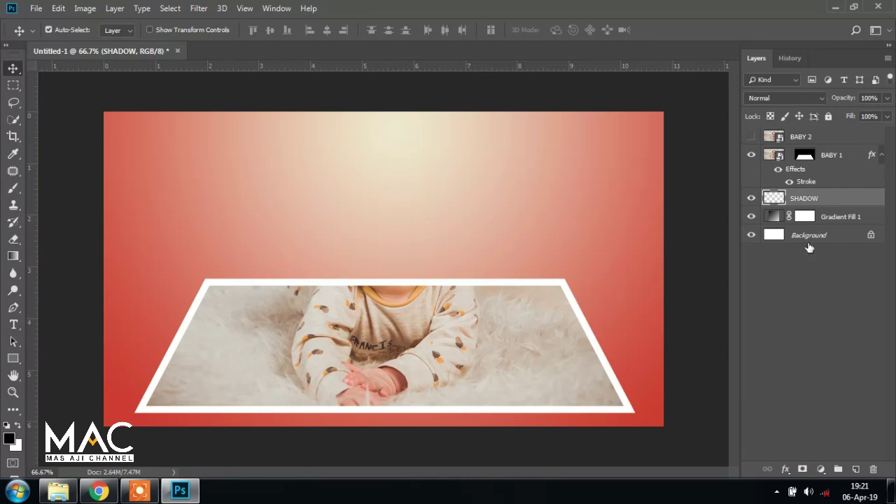
Load BABY 1's mask outline as a selection.
{"action": "key", "text": "ctrl"}
{"action": "left_click_drag", "start_coordinate": [796, 172], "coordinate": [807, 160]}
{"action": "left_click", "coordinate": [805, 157], "text": "ctrl"}
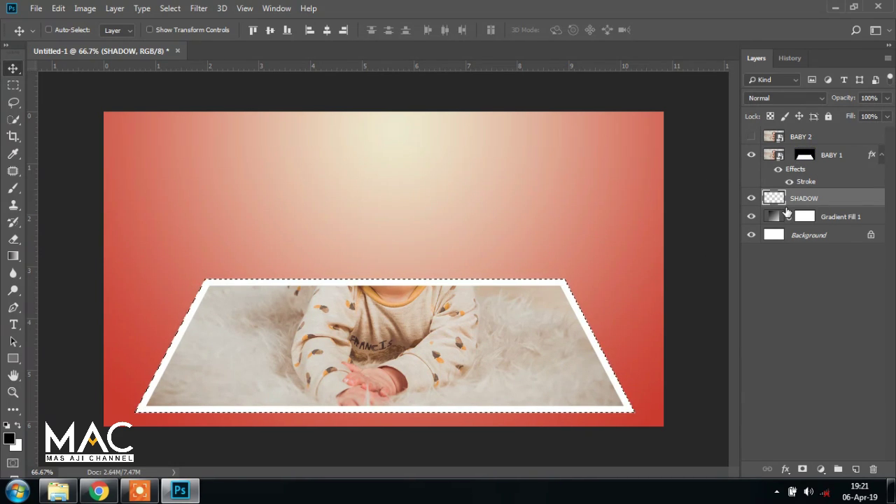
{"action": "left_click", "coordinate": [170, 9]}
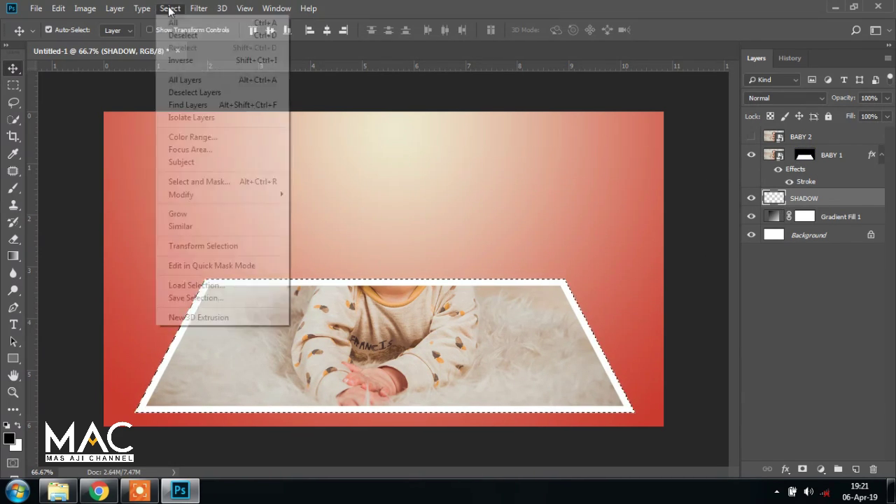
{"action": "left_click", "coordinate": [185, 35]}
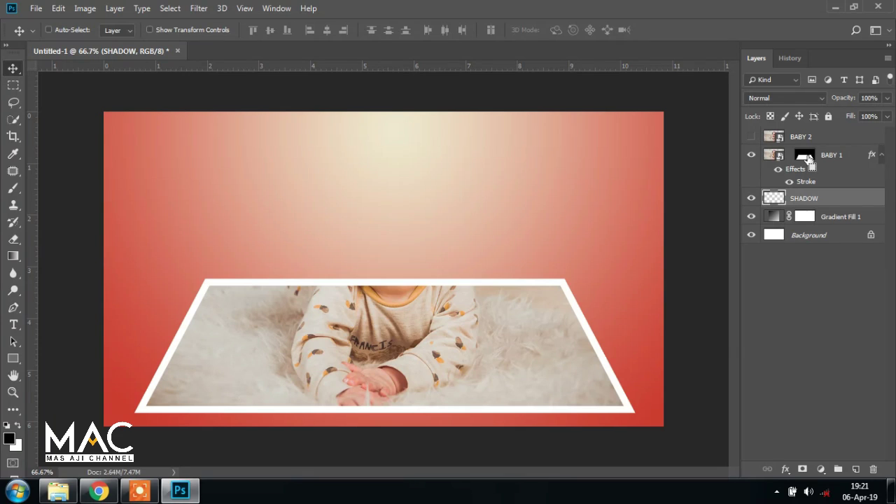
{"action": "left_click_drag", "start_coordinate": [809, 159], "coordinate": [804, 161]}
{"action": "left_click", "coordinate": [805, 159], "text": "ctrl"}
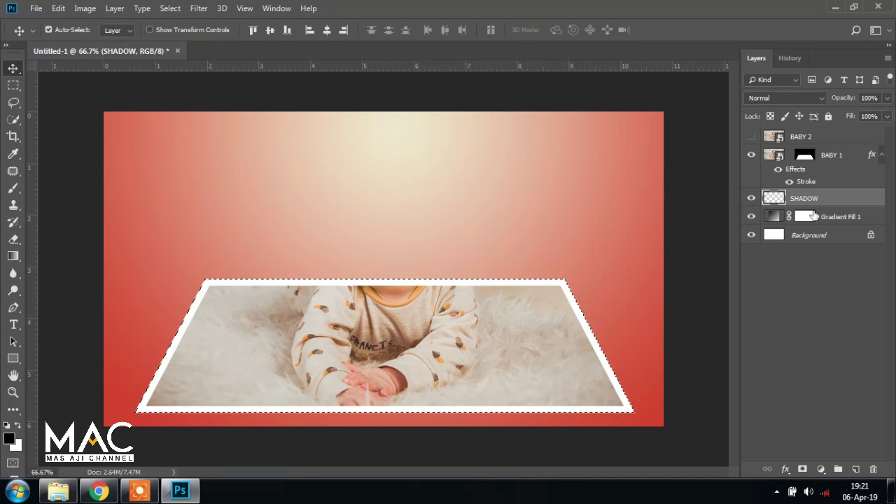
Fill the selection on SHADOW with Black, then deselect.
{"action": "left_click", "coordinate": [58, 8]}
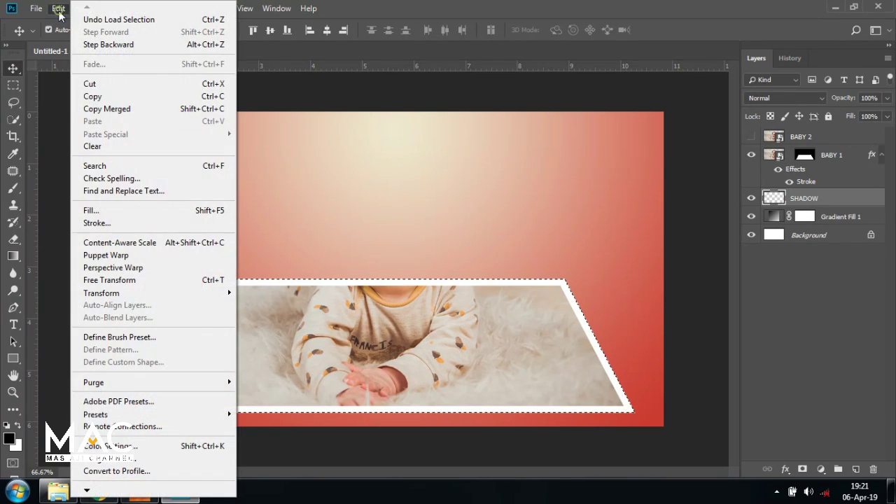
{"action": "left_click", "coordinate": [106, 211]}
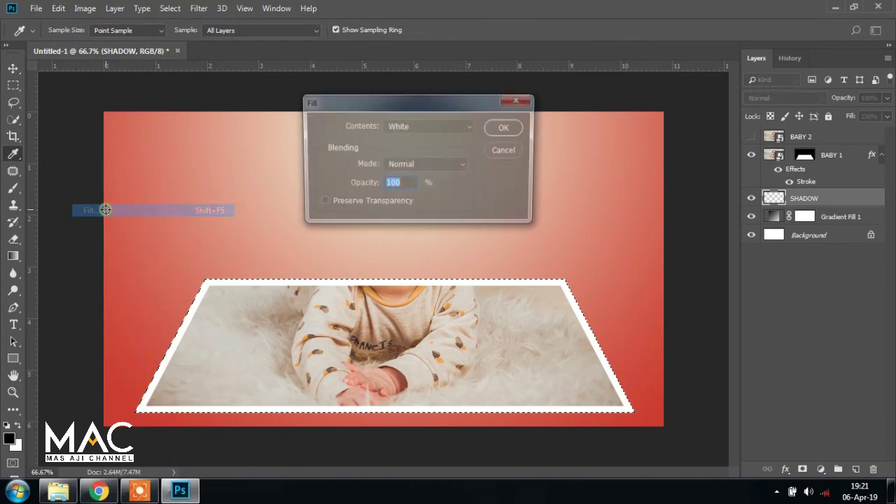
{"action": "left_click", "coordinate": [461, 126]}
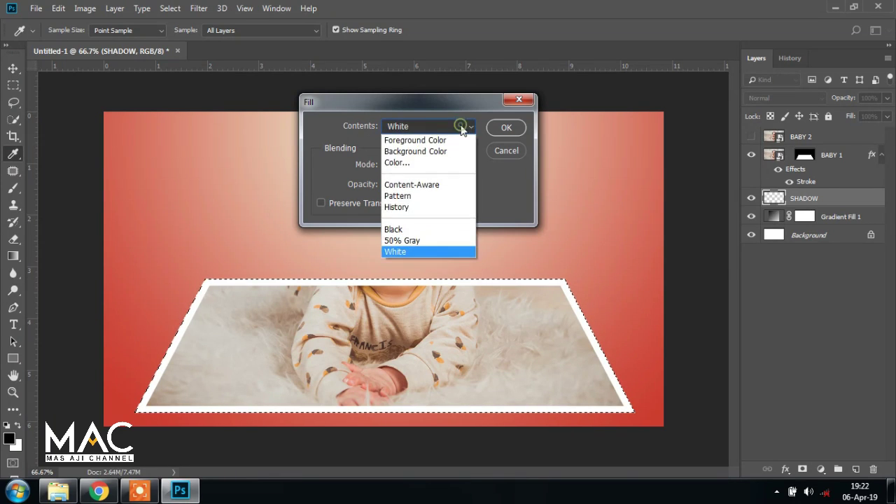
{"action": "left_click", "coordinate": [416, 229]}
{"action": "left_click", "coordinate": [518, 129]}
{"action": "key", "text": "v"}
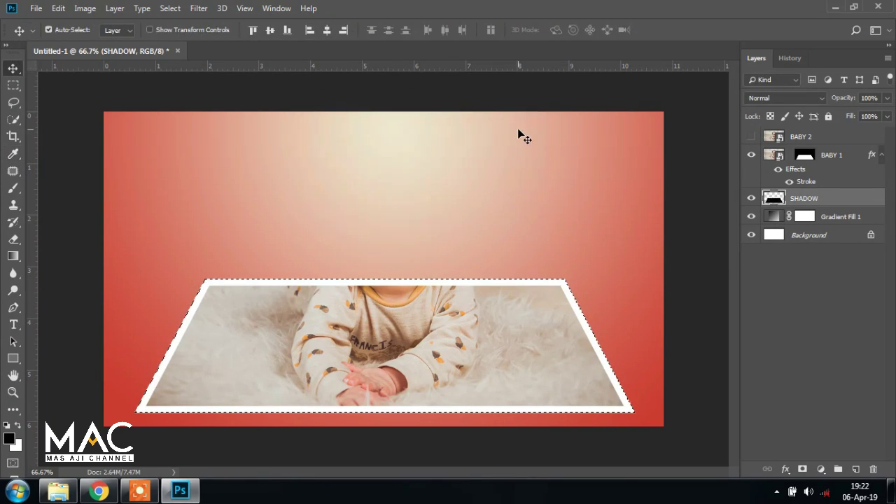
{"action": "left_click", "coordinate": [170, 8]}
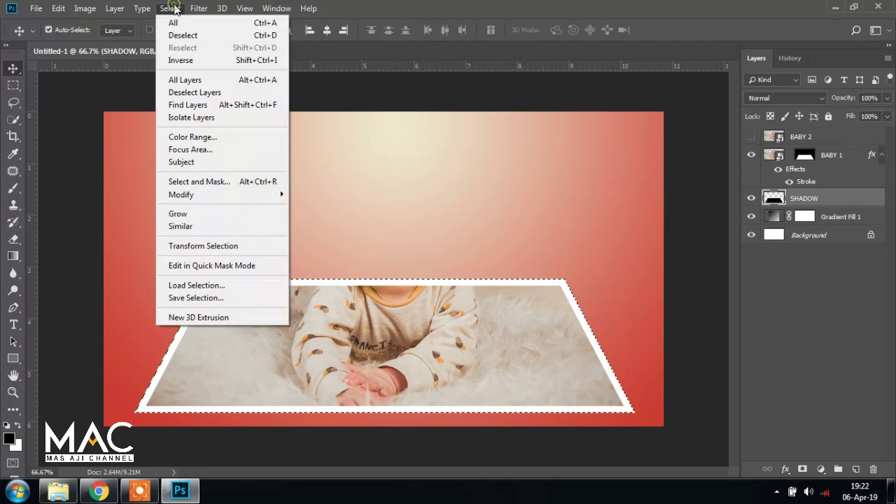
{"action": "left_click", "coordinate": [194, 38]}
Toggle BABY 1 to check the shadow, then view the 3D POP OUT 2 reference image.
{"action": "left_click", "coordinate": [751, 155]}
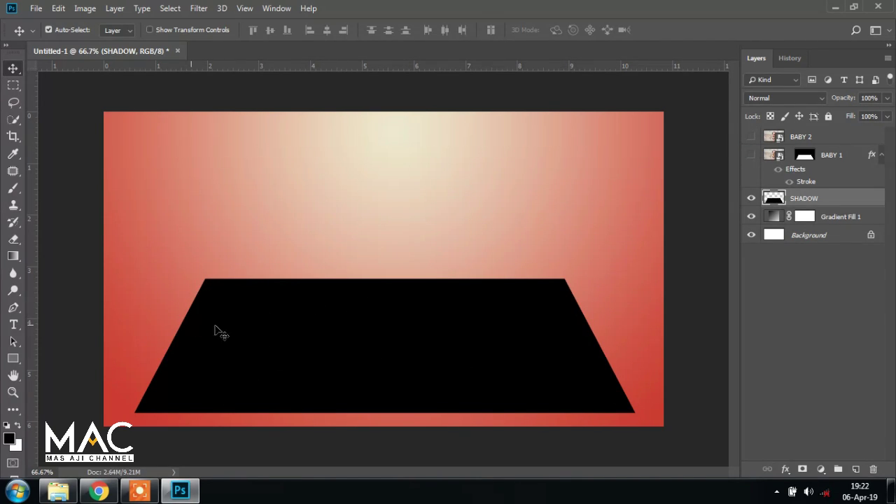
{"action": "left_click", "coordinate": [752, 154]}
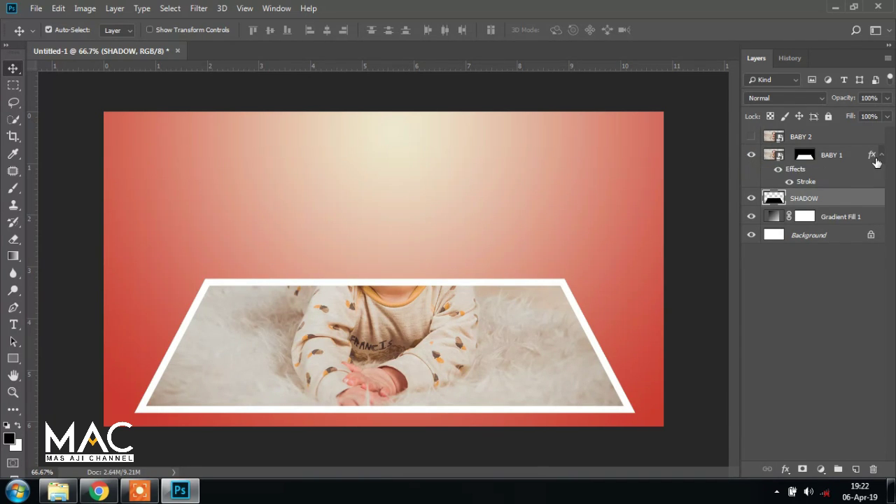
{"action": "left_click", "coordinate": [833, 157]}
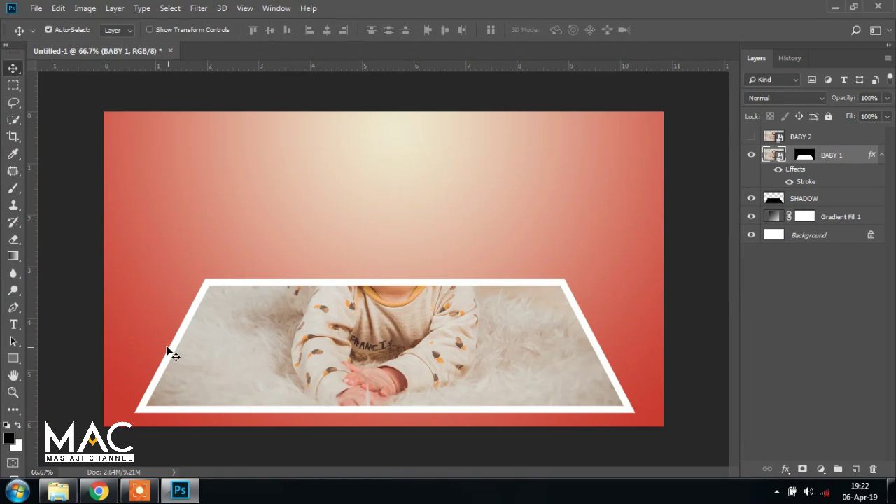
{"action": "left_click", "coordinate": [58, 490]}
{"action": "double_click", "coordinate": [220, 109]}
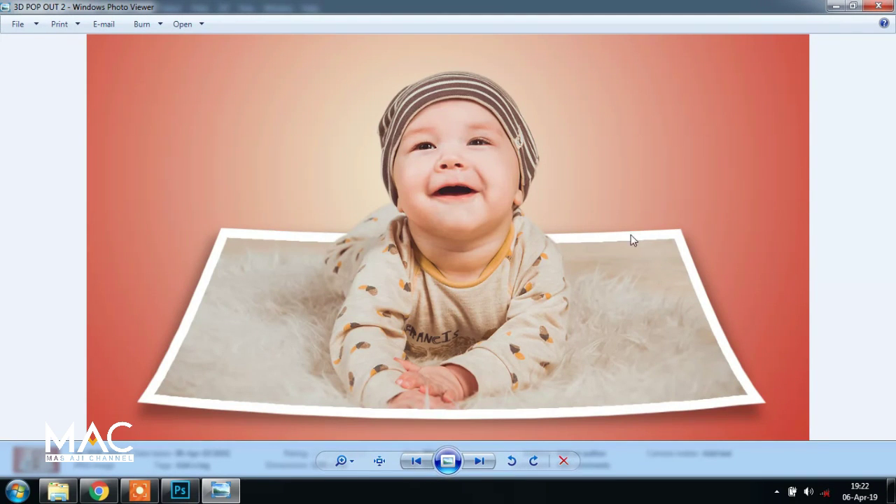
{"action": "left_click", "coordinate": [181, 490]}
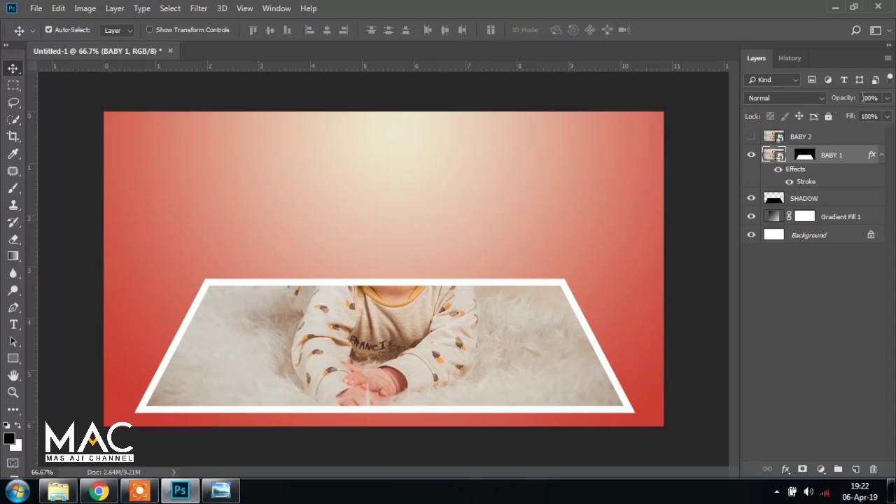
Warp BABY 1's mask, lifting all four corners and curving the card's bottom edge.
{"action": "left_click", "coordinate": [804, 156]}
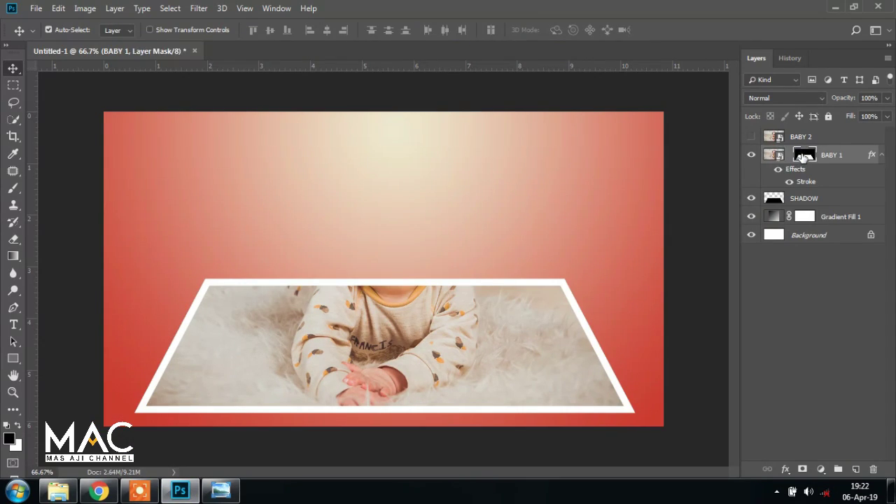
{"action": "left_click", "coordinate": [58, 9]}
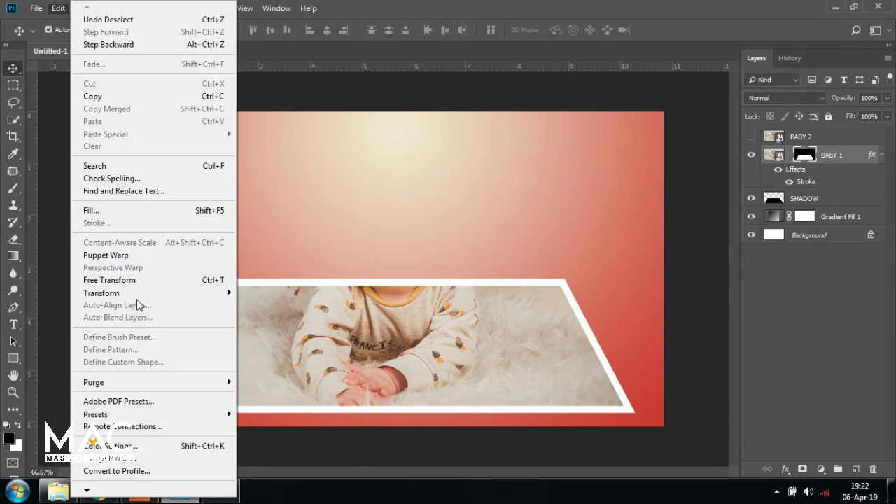
{"action": "mouse_move", "coordinate": [101, 292]}
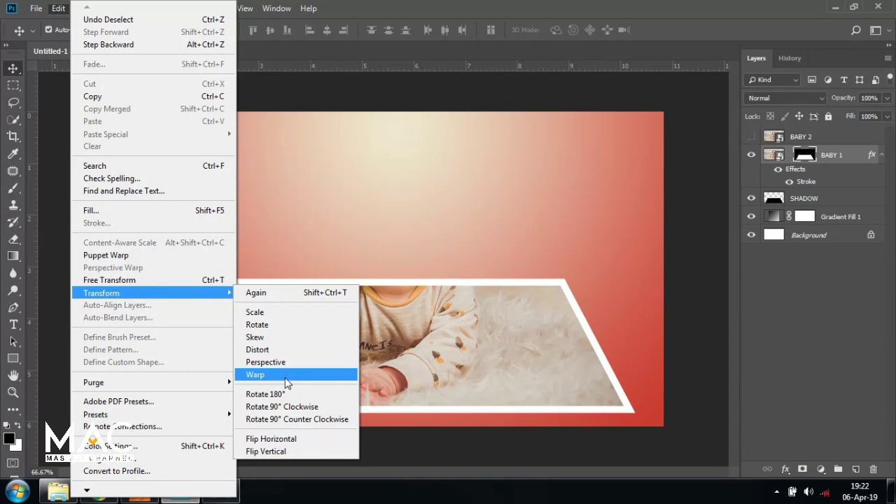
{"action": "left_click", "coordinate": [287, 379]}
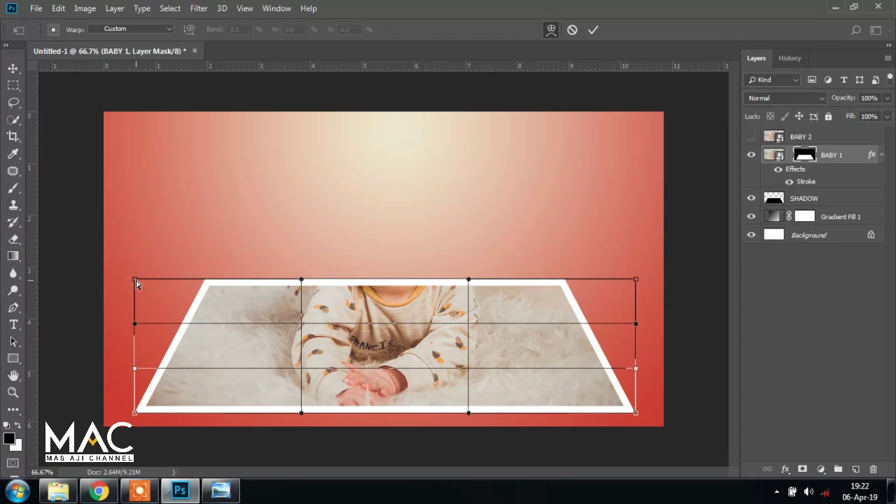
{"action": "left_click_drag", "start_coordinate": [134, 280], "coordinate": [134, 261]}
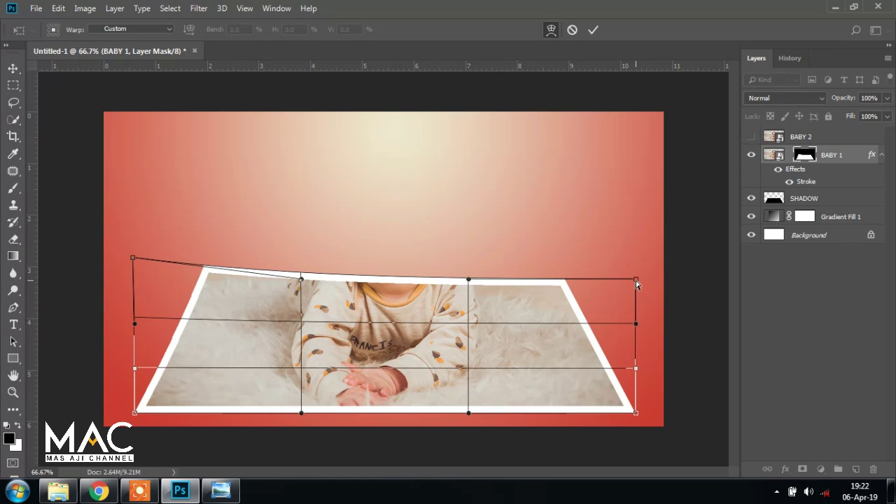
{"action": "left_click_drag", "start_coordinate": [636, 280], "coordinate": [631, 257]}
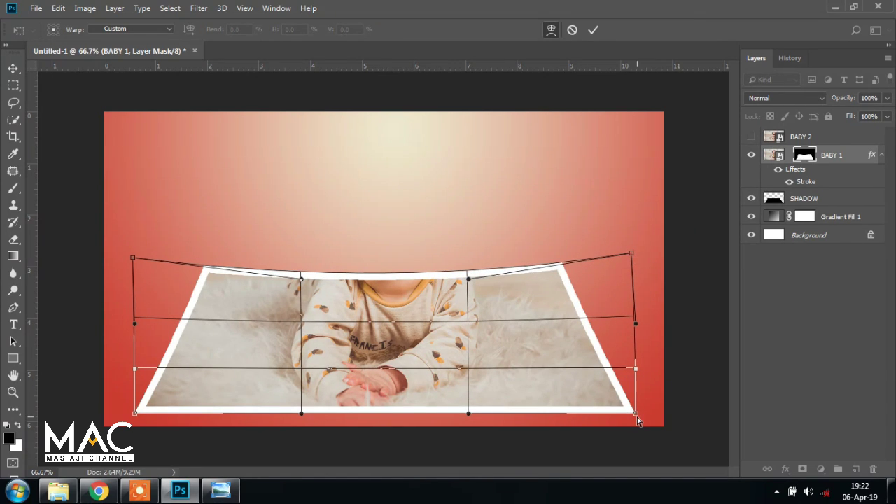
{"action": "left_click_drag", "start_coordinate": [637, 415], "coordinate": [638, 399]}
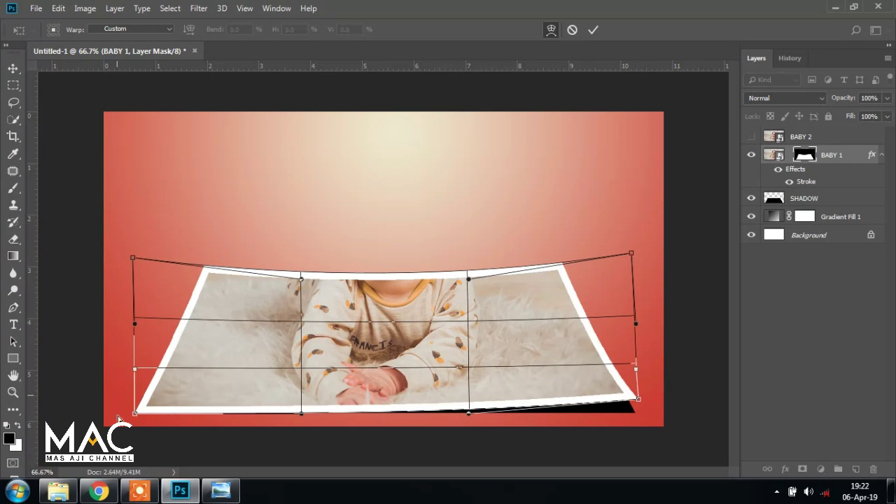
{"action": "left_click_drag", "start_coordinate": [134, 415], "coordinate": [133, 397]}
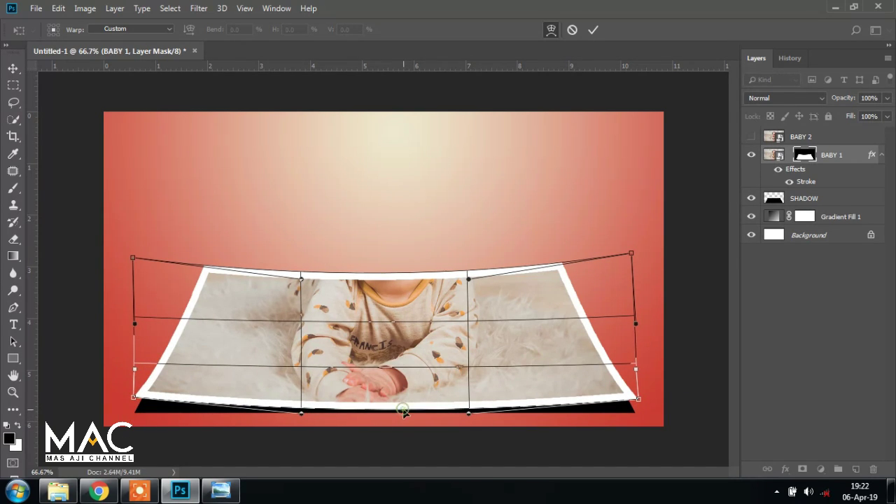
{"action": "left_click_drag", "start_coordinate": [404, 411], "coordinate": [404, 411]}
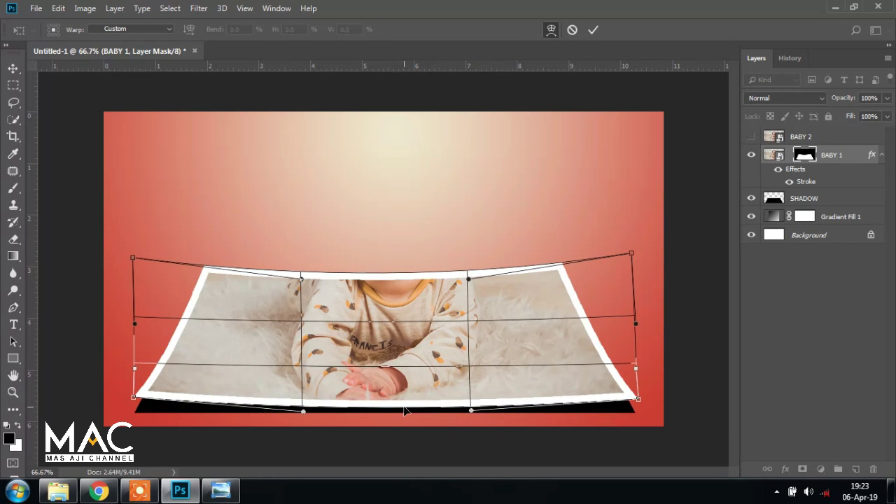
{"action": "left_click_drag", "start_coordinate": [404, 411], "coordinate": [404, 412]}
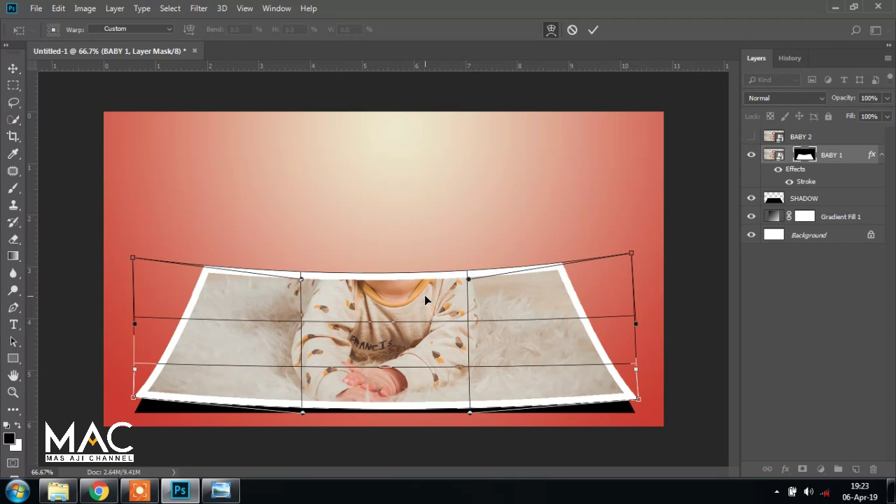
{"action": "key", "text": "Return"}
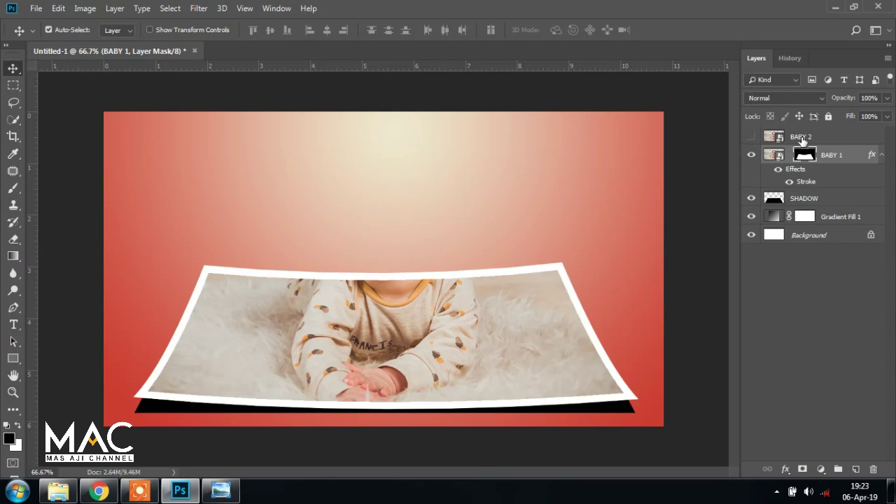
Show and select the BABY 2 layer and choose the Pen Tool.
{"action": "left_click", "coordinate": [752, 137]}
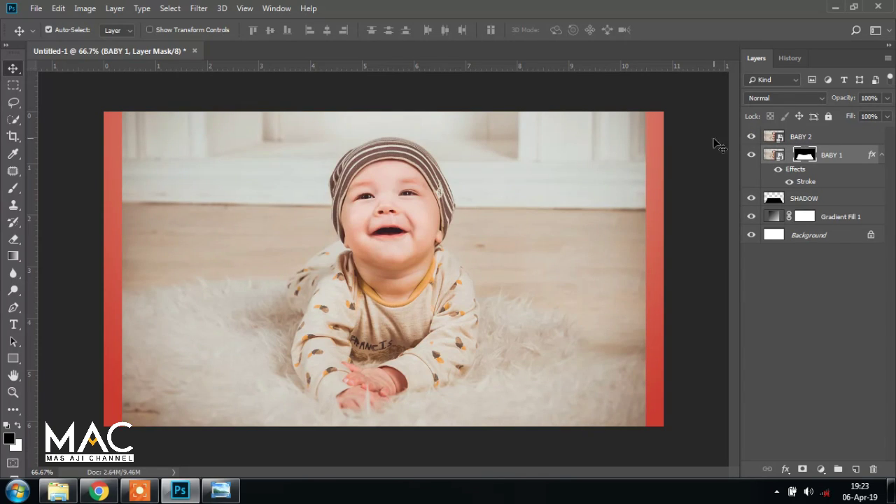
{"action": "left_click", "coordinate": [809, 140]}
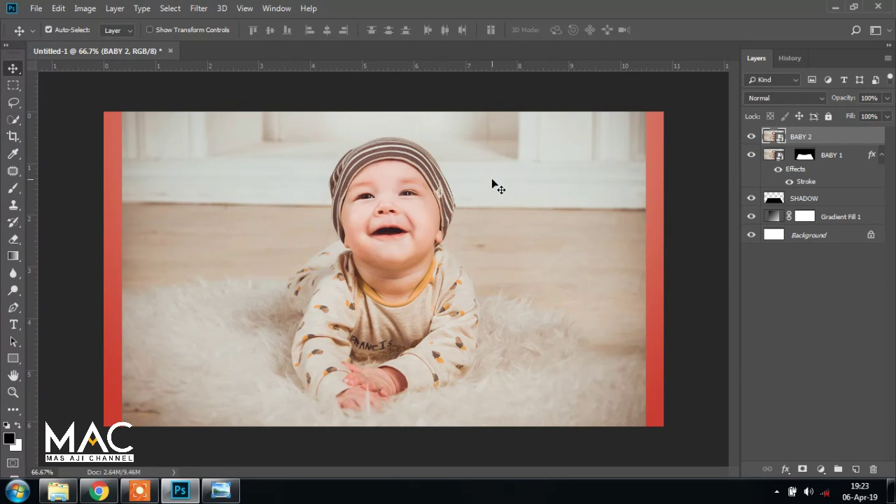
{"action": "left_click", "coordinate": [13, 309]}
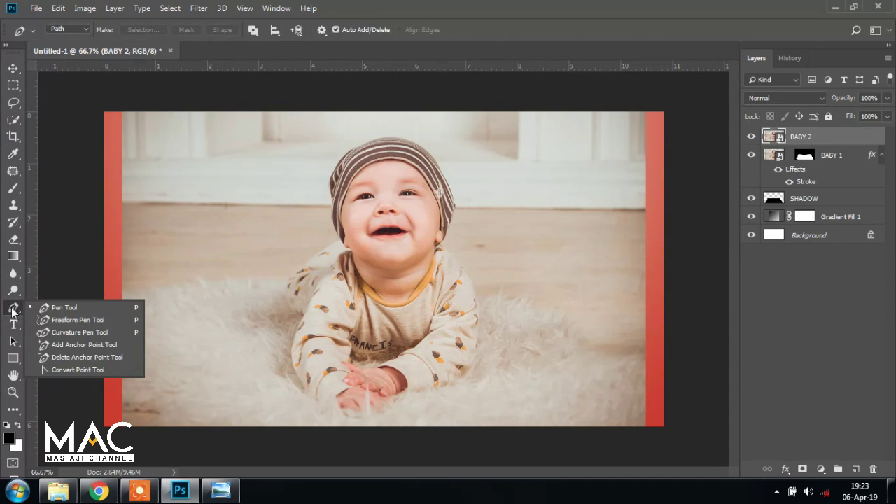
{"action": "left_click", "coordinate": [61, 306]}
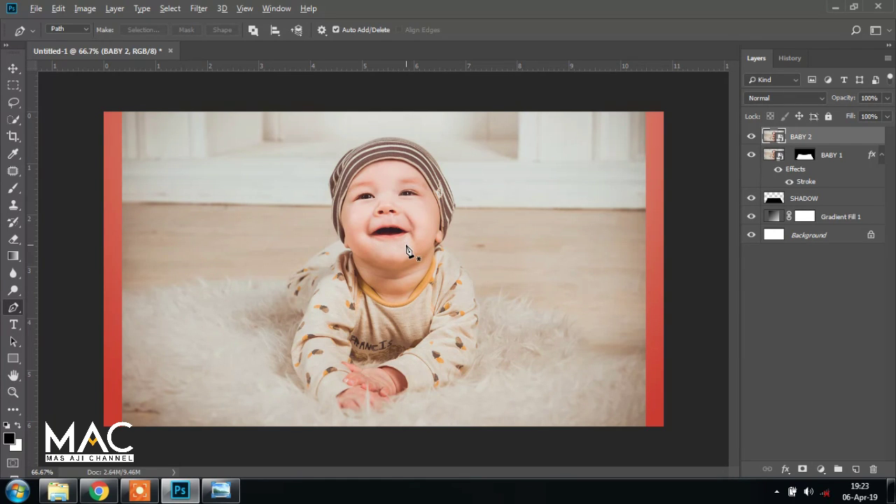
Zoom in and start the pen path up the baby's arm to the shoulder.
{"action": "scroll", "coordinate": [399, 261], "scroll_direction": "up", "scroll_amount": 2}
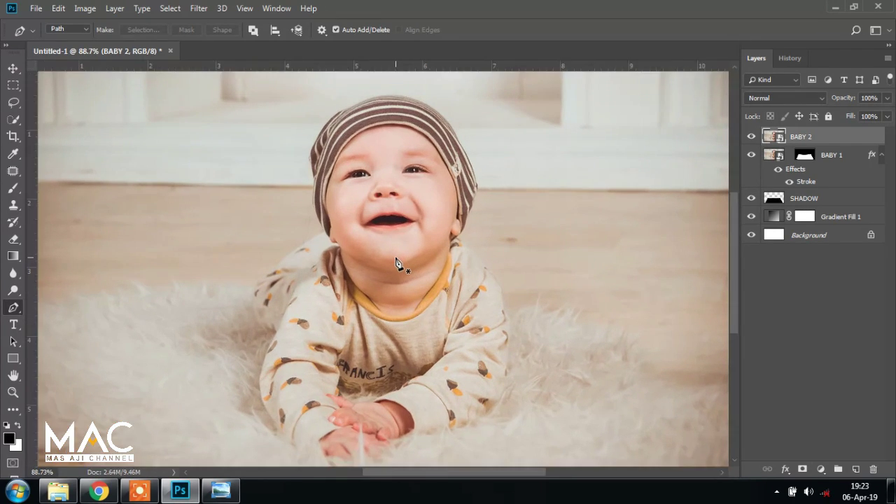
{"action": "scroll", "coordinate": [395, 263], "scroll_direction": "up", "scroll_amount": 1}
{"action": "scroll", "coordinate": [396, 263], "scroll_direction": "up", "scroll_amount": 1}
{"action": "scroll", "coordinate": [396, 261], "scroll_direction": "up", "scroll_amount": 1}
{"action": "scroll", "coordinate": [395, 260], "scroll_direction": "up", "scroll_amount": 1}
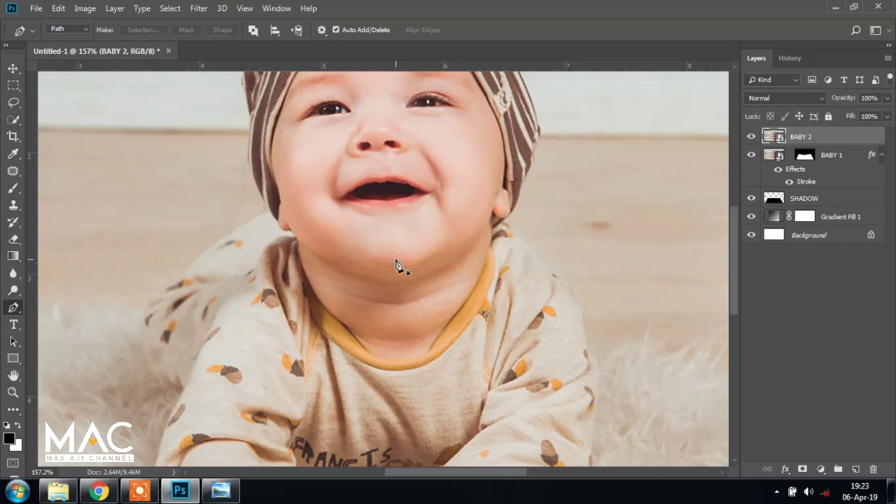
{"action": "left_click_drag", "start_coordinate": [396, 260], "coordinate": [490, 284]}
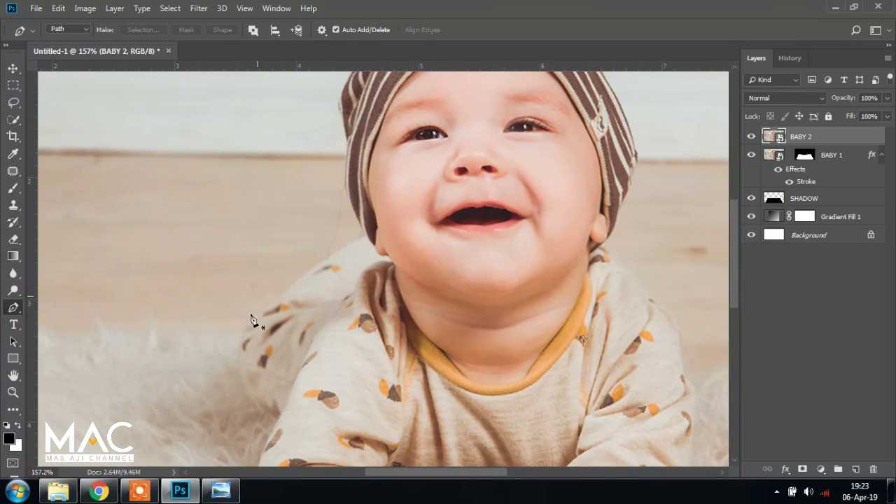
{"action": "left_click", "coordinate": [277, 413]}
{"action": "left_click_drag", "start_coordinate": [242, 328], "coordinate": [269, 264]}
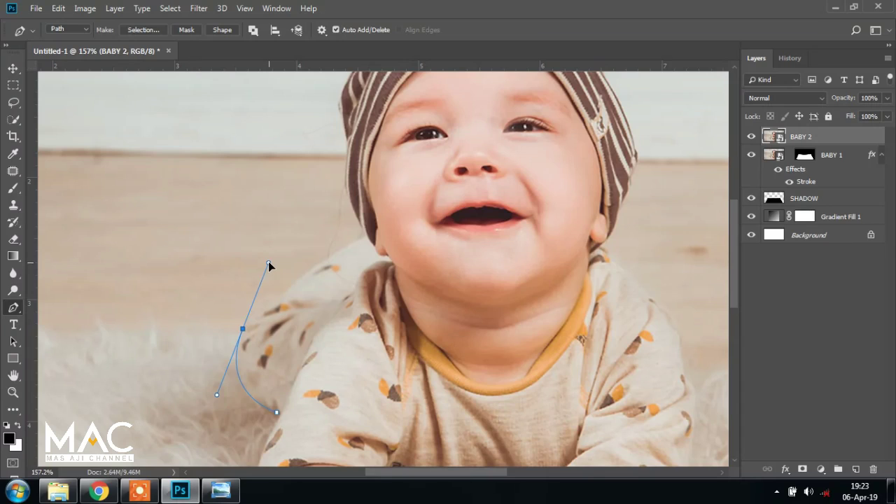
{"action": "left_click", "coordinate": [243, 328], "text": "alt"}
{"action": "left_click", "coordinate": [278, 301]}
{"action": "key", "text": "ctrl+z"}
{"action": "left_click_drag", "start_coordinate": [281, 293], "coordinate": [295, 286]}
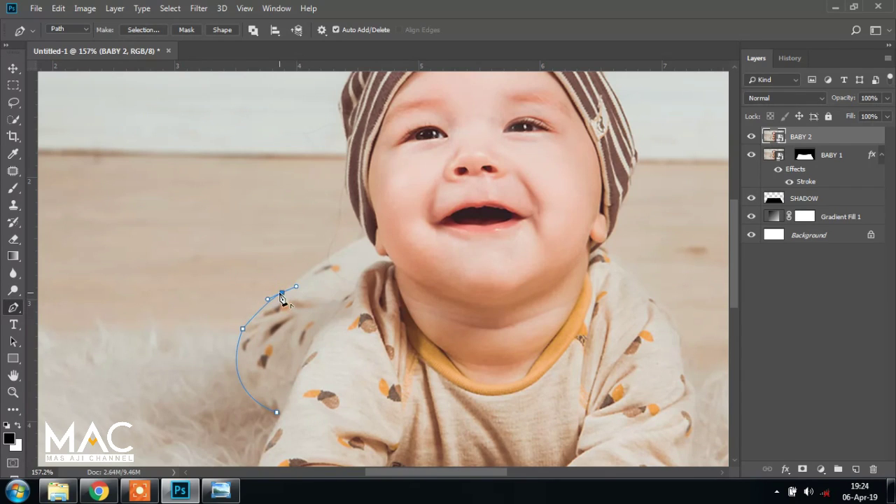
{"action": "left_click_drag", "start_coordinate": [365, 236], "coordinate": [393, 224]}
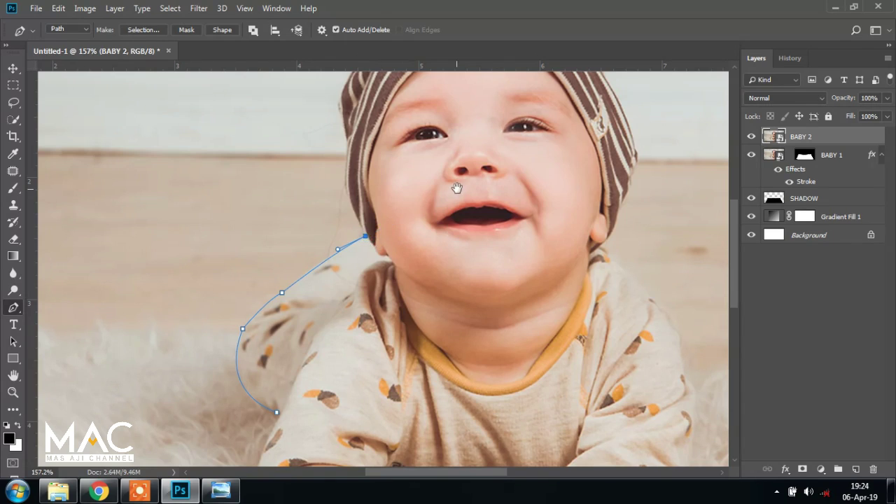
Continue the path from the shoulder up the side of the hat to its top.
{"action": "left_click_drag", "start_coordinate": [456, 189], "coordinate": [432, 285]}
{"action": "left_click_drag", "start_coordinate": [324, 235], "coordinate": [335, 184]}
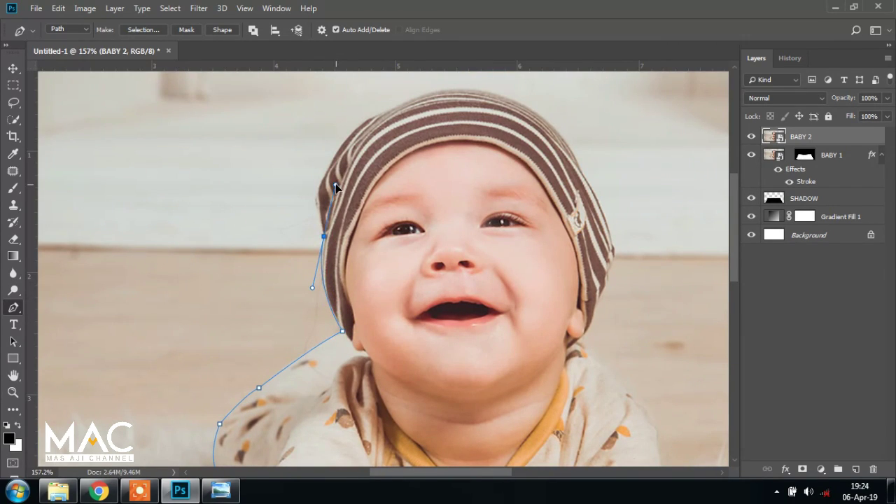
{"action": "left_click", "coordinate": [324, 236], "text": "alt"}
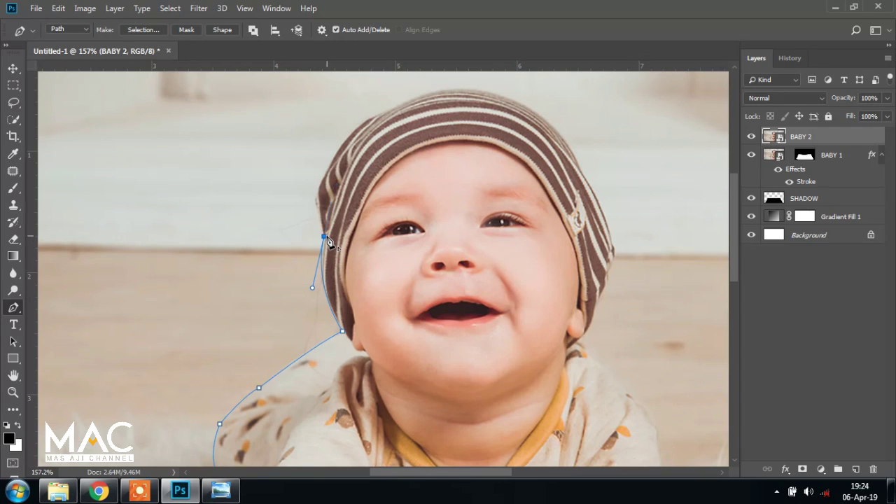
{"action": "left_click", "coordinate": [313, 197]}
{"action": "left_click_drag", "start_coordinate": [316, 202], "coordinate": [315, 187]}
{"action": "left_click", "coordinate": [314, 197], "text": "alt"}
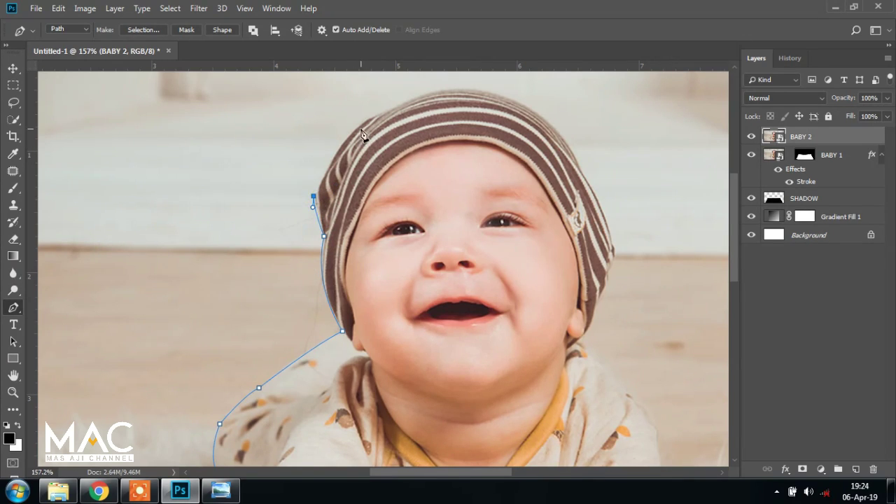
{"action": "left_click_drag", "start_coordinate": [359, 124], "coordinate": [375, 117]}
{"action": "left_click_drag", "start_coordinate": [442, 140], "coordinate": [335, 183]}
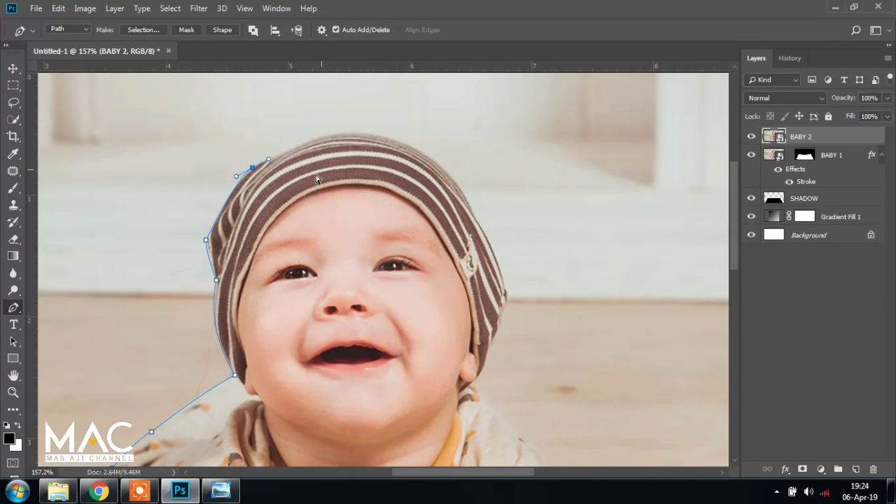
{"action": "key", "text": "ctrl+z"}
{"action": "left_click_drag", "start_coordinate": [283, 155], "coordinate": [297, 143]}
{"action": "left_click", "coordinate": [267, 167], "text": "alt"}
Trace the path across the hat top and down its right edge to the ear.
{"action": "scroll", "coordinate": [266, 167], "scroll_direction": "right", "scroll_amount": 5}
{"action": "scroll", "coordinate": [266, 167], "scroll_direction": "up", "scroll_amount": 2}
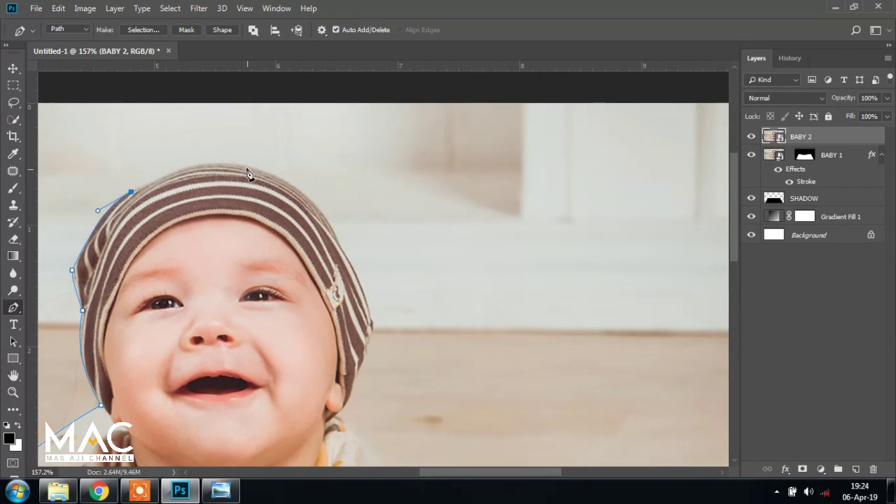
{"action": "left_click", "coordinate": [246, 168]}
{"action": "left_click_drag", "start_coordinate": [250, 172], "coordinate": [309, 181]}
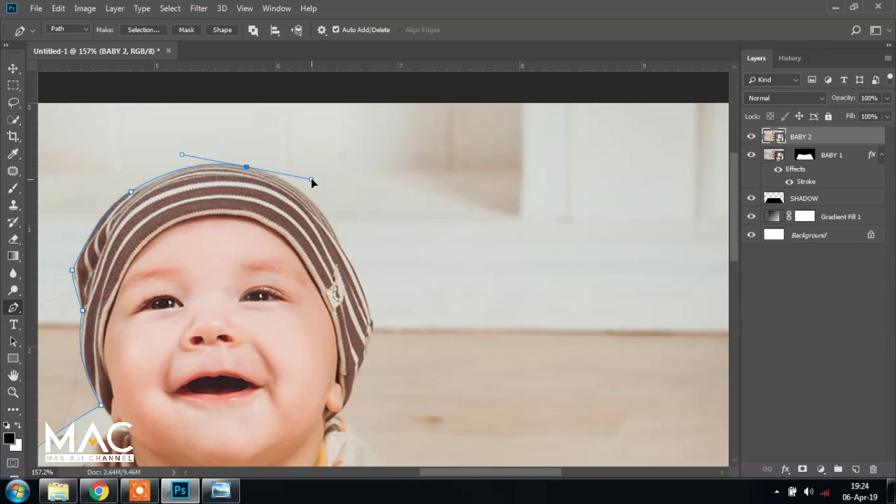
{"action": "left_click", "coordinate": [246, 168], "text": "alt"}
{"action": "scroll", "coordinate": [394, 240], "scroll_direction": "right", "scroll_amount": 3}
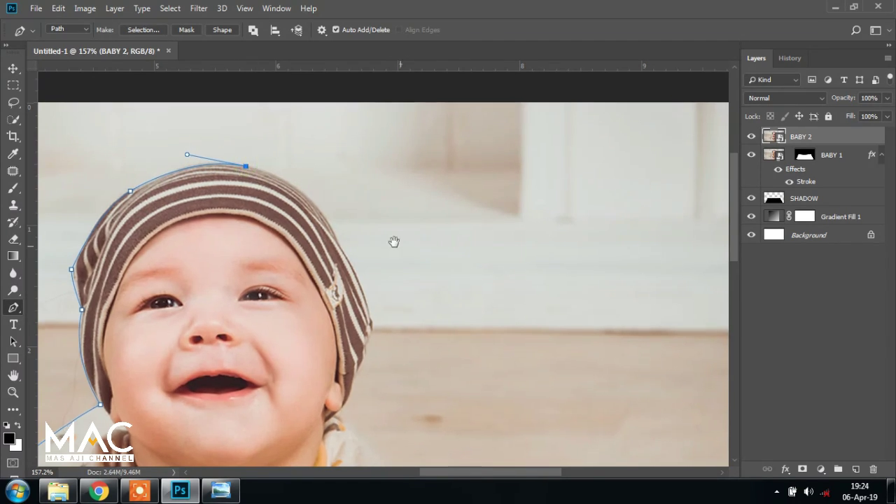
{"action": "scroll", "coordinate": [394, 240], "scroll_direction": "down", "scroll_amount": 2}
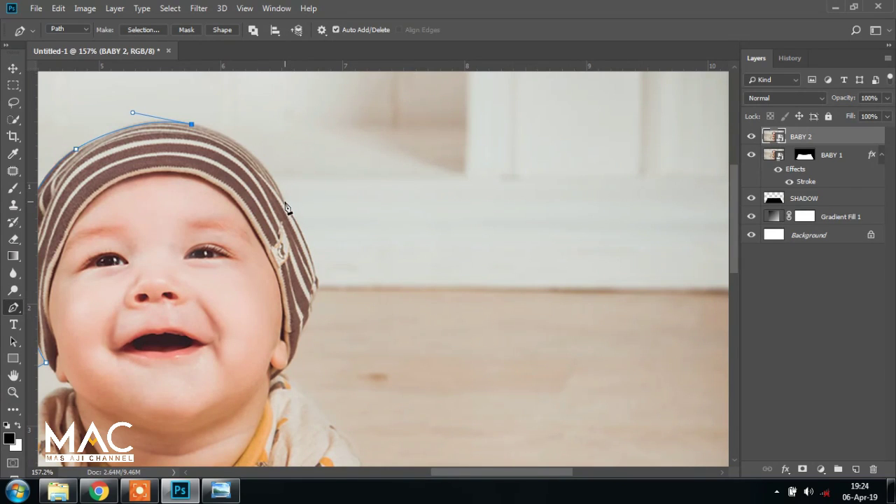
{"action": "left_click_drag", "start_coordinate": [283, 202], "coordinate": [305, 261]}
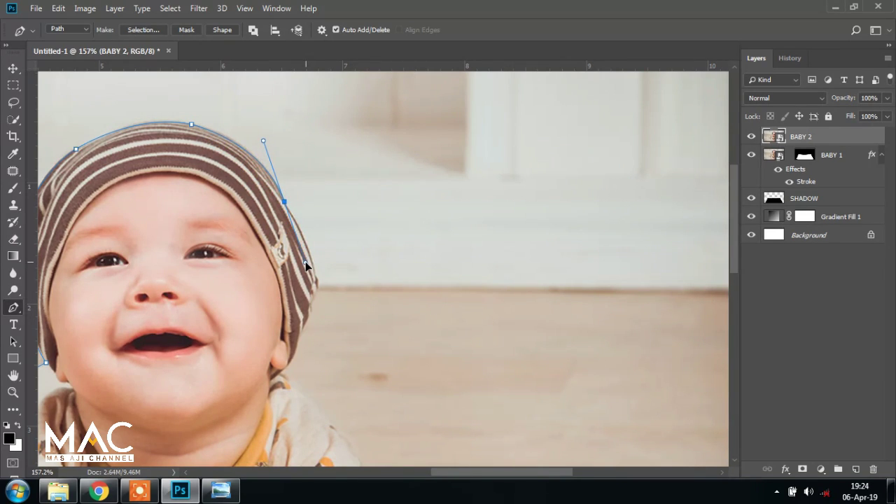
{"action": "left_click", "coordinate": [284, 202], "text": "alt"}
{"action": "left_click_drag", "start_coordinate": [326, 229], "coordinate": [290, 185]}
{"action": "left_click", "coordinate": [279, 229]}
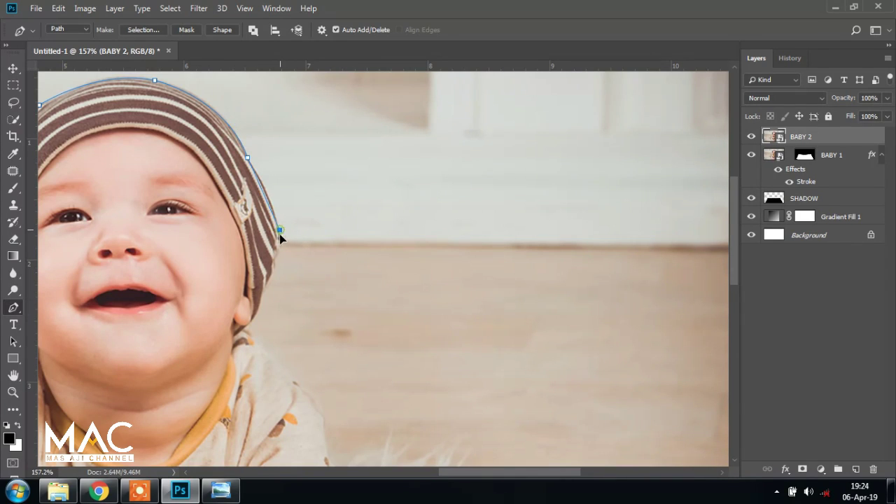
{"action": "mouse_move", "coordinate": [279, 231]}
{"action": "left_mouse_down"}
{"action": "mouse_move", "coordinate": [286, 260]}
{"action": "mouse_move", "coordinate": [294, 214]}
{"action": "mouse_move", "coordinate": [273, 230]}
{"action": "left_mouse_up"}
{"action": "left_click", "coordinate": [278, 211]}
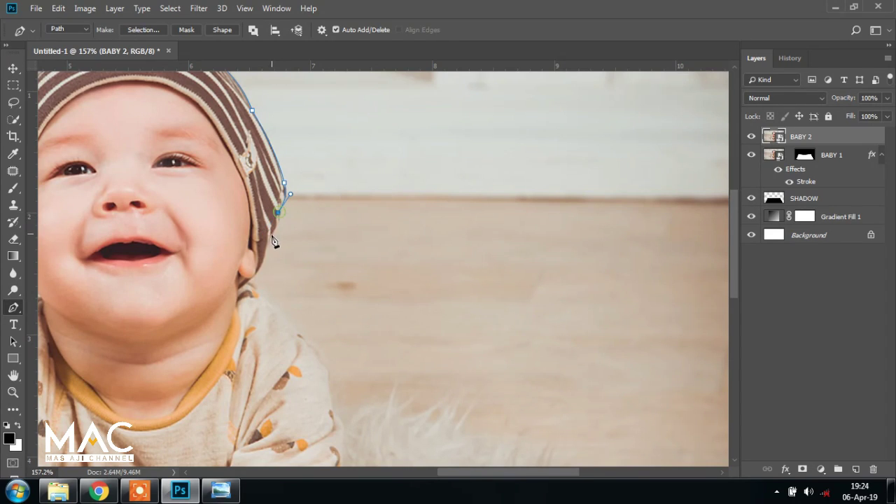
{"action": "left_click", "coordinate": [270, 239]}
{"action": "left_click_drag", "start_coordinate": [271, 261], "coordinate": [297, 208]}
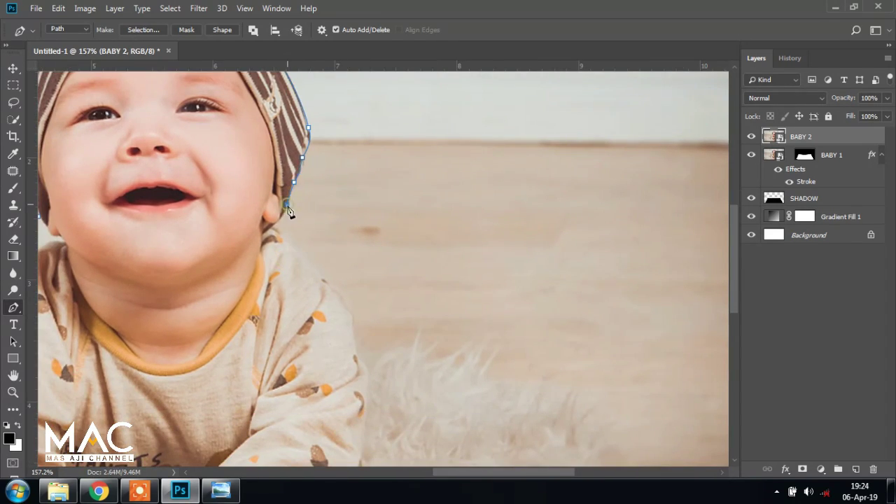
{"action": "left_click", "coordinate": [286, 204]}
Extend the path around the ear, down the shoulder and along the arm.
{"action": "left_click_drag", "start_coordinate": [272, 226], "coordinate": [259, 232]}
{"action": "left_click", "coordinate": [272, 226], "text": "alt"}
{"action": "left_click", "coordinate": [289, 247]}
{"action": "left_click", "coordinate": [319, 276]}
{"action": "left_click_drag", "start_coordinate": [369, 313], "coordinate": [290, 191]}
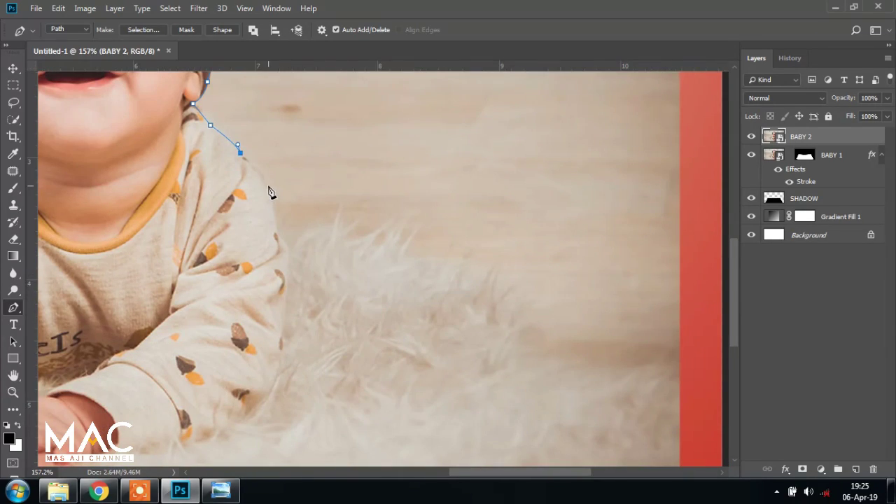
{"action": "left_click", "coordinate": [276, 229]}
{"action": "left_click", "coordinate": [287, 250]}
{"action": "scroll", "coordinate": [292, 260], "scroll_direction": "down", "scroll_amount": 3}
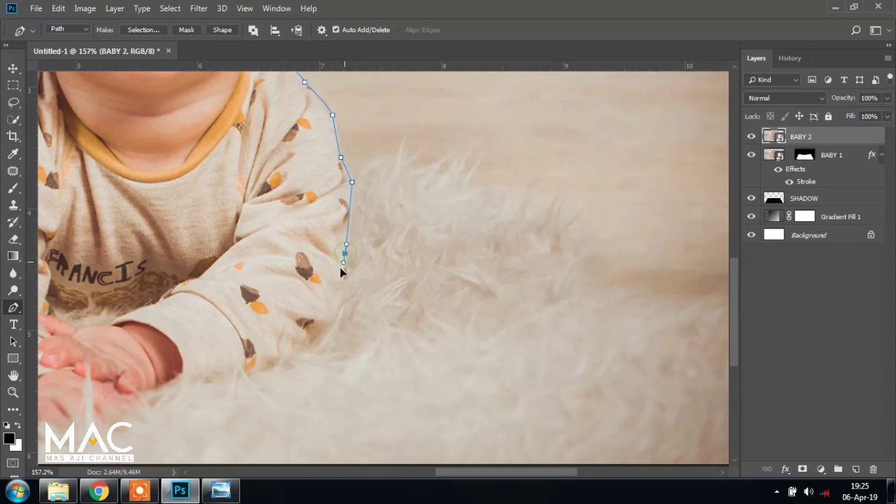
{"action": "left_click_drag", "start_coordinate": [341, 271], "coordinate": [334, 275]}
{"action": "left_click", "coordinate": [345, 254], "text": "alt"}
{"action": "left_click", "coordinate": [343, 293]}
Run the path across the body and up the left arm, closing it at the start.
{"action": "left_click_drag", "start_coordinate": [304, 313], "coordinate": [496, 292]}
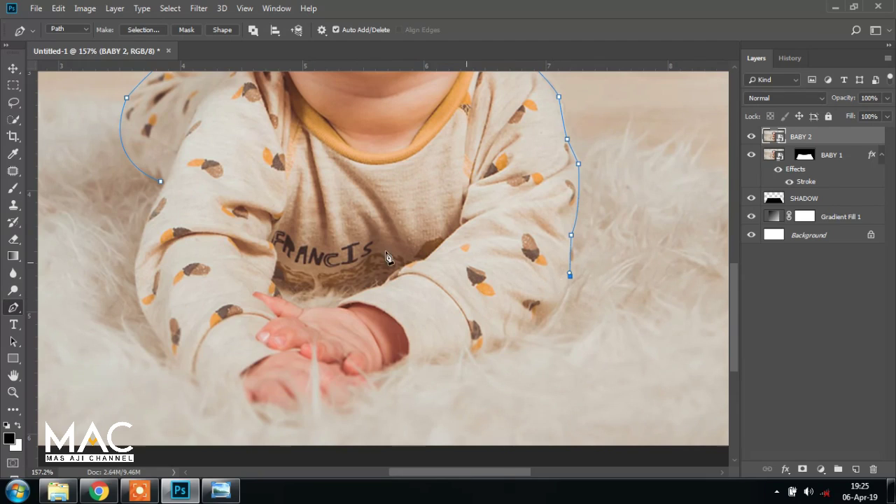
{"action": "left_click", "coordinate": [138, 295]}
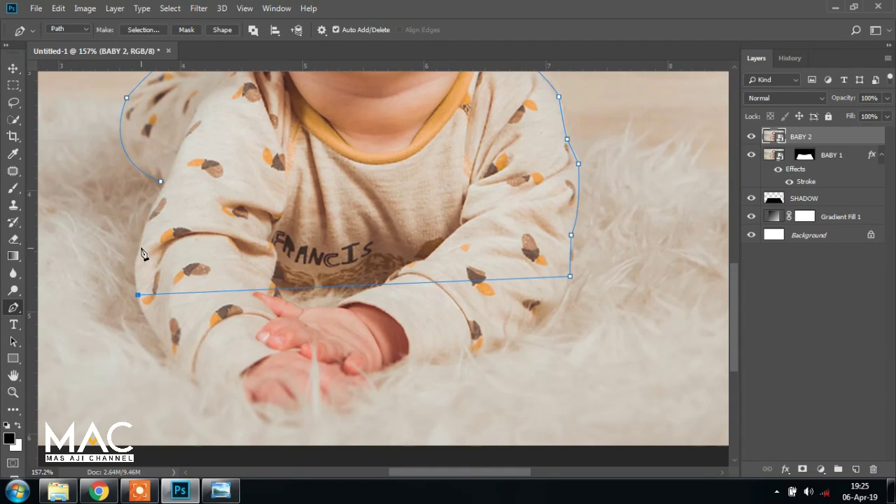
{"action": "left_click", "coordinate": [148, 215]}
{"action": "left_click_drag", "start_coordinate": [154, 214], "coordinate": [161, 188]}
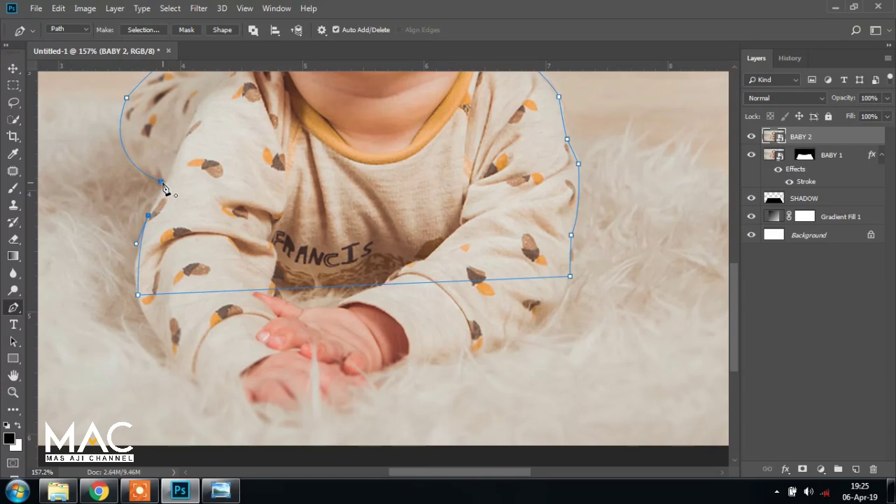
{"action": "left_click", "coordinate": [160, 182]}
{"action": "scroll", "coordinate": [324, 230], "scroll_direction": "down", "scroll_amount": 2}
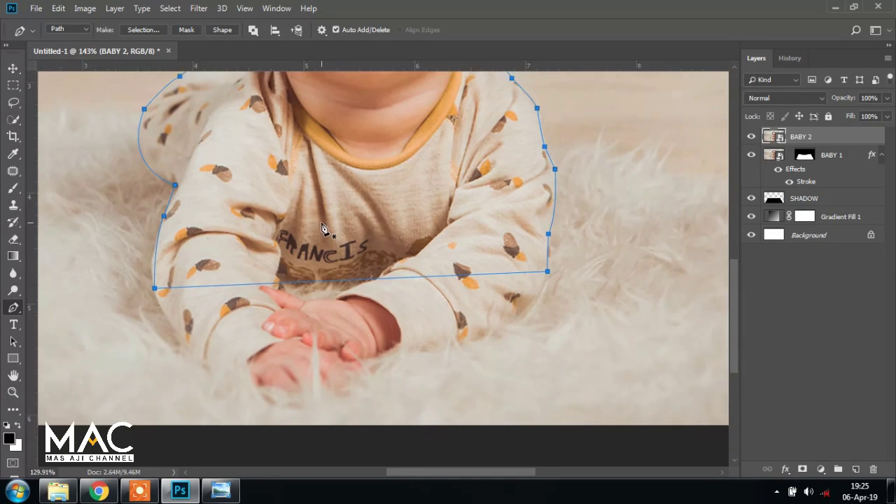
{"action": "scroll", "coordinate": [324, 229], "scroll_direction": "down", "scroll_amount": 2}
{"action": "scroll", "coordinate": [324, 230], "scroll_direction": "down", "scroll_amount": 2}
{"action": "scroll", "coordinate": [323, 229], "scroll_direction": "down", "scroll_amount": 1}
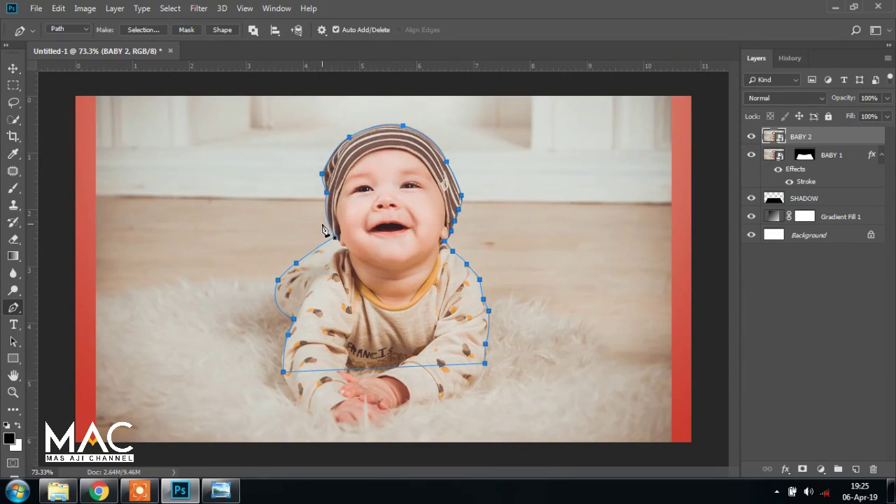
Convert the closed path to a selection and use it as BABY 2's layer mask.
{"action": "right_click", "coordinate": [411, 177]}
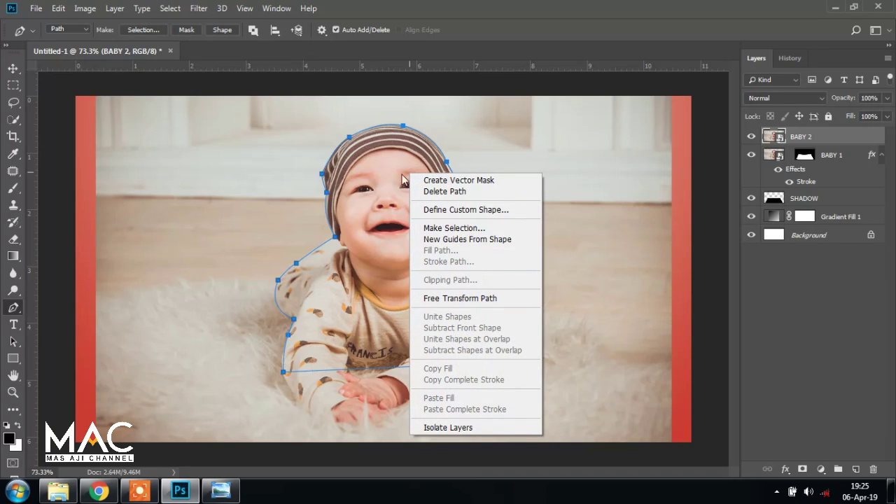
{"action": "left_click", "coordinate": [475, 234]}
{"action": "left_click_drag", "start_coordinate": [438, 99], "coordinate": [610, 153]}
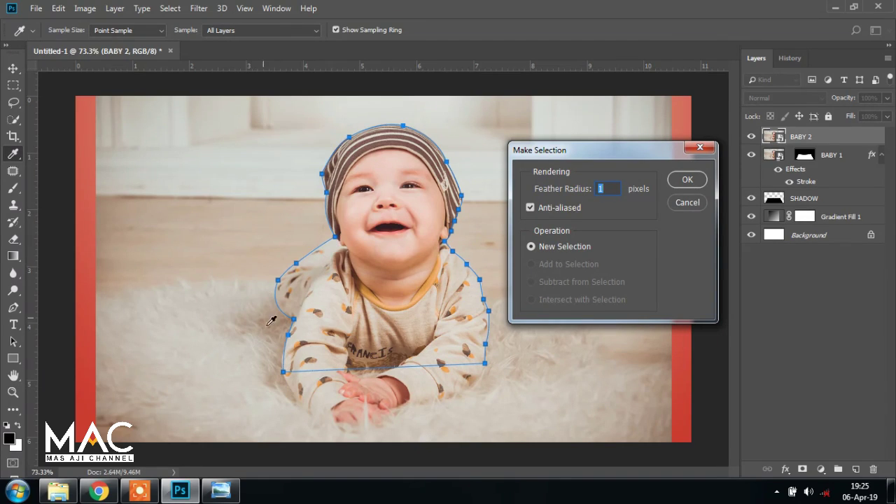
{"action": "left_click", "coordinate": [691, 182]}
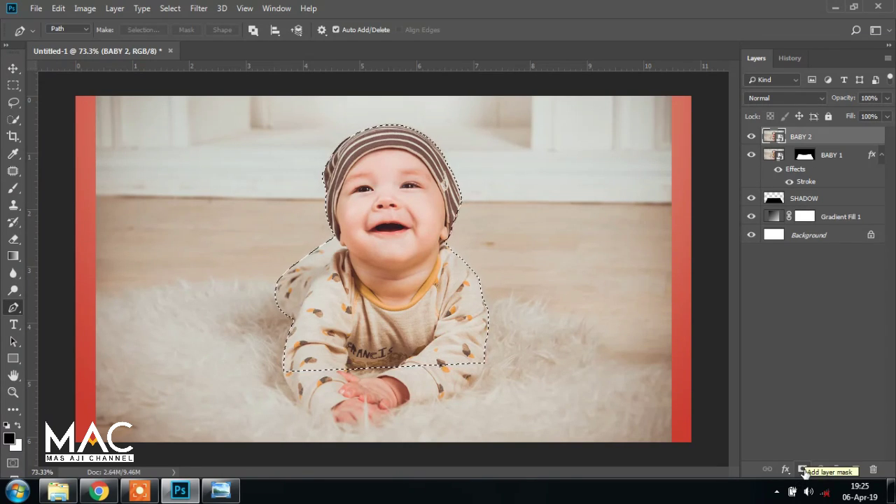
{"action": "left_click", "coordinate": [804, 470]}
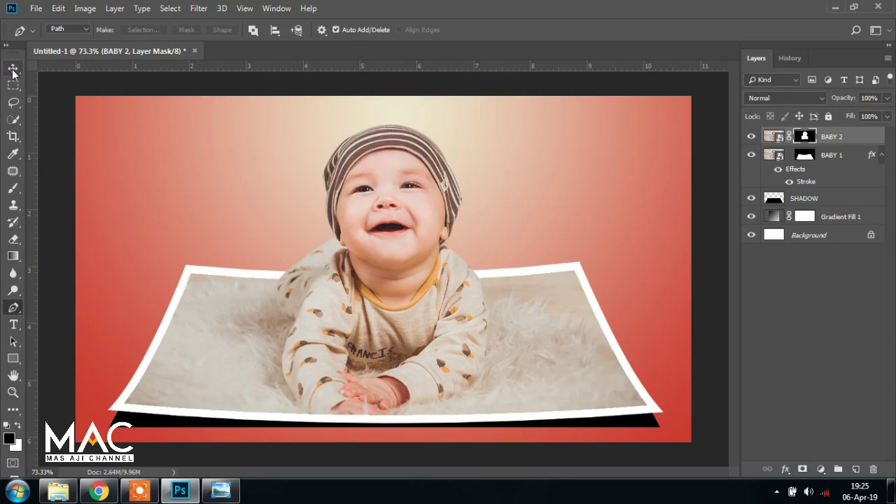
Convert the SHADOW layer into a smart object.
{"action": "left_click", "coordinate": [13, 70]}
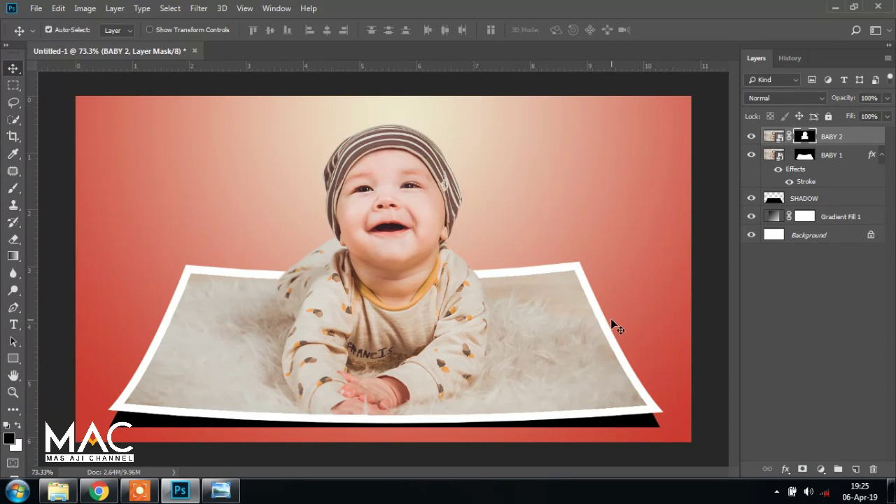
{"action": "left_click", "coordinate": [810, 200]}
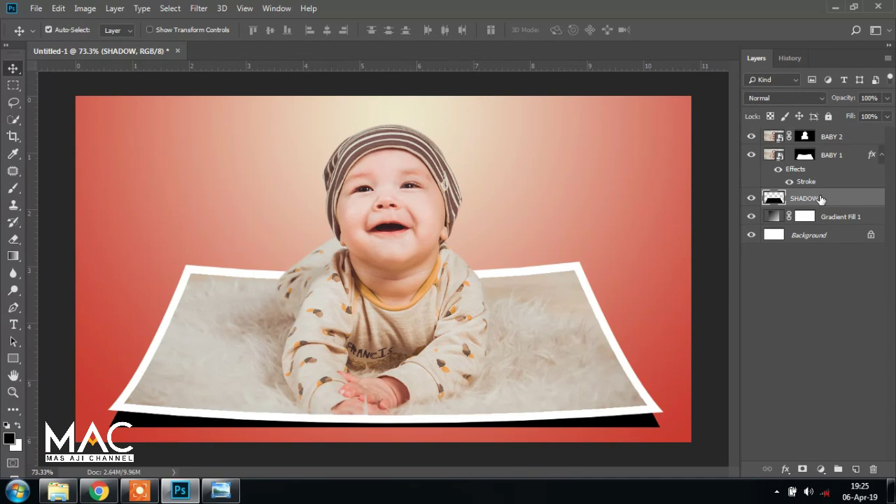
{"action": "right_click", "coordinate": [821, 200]}
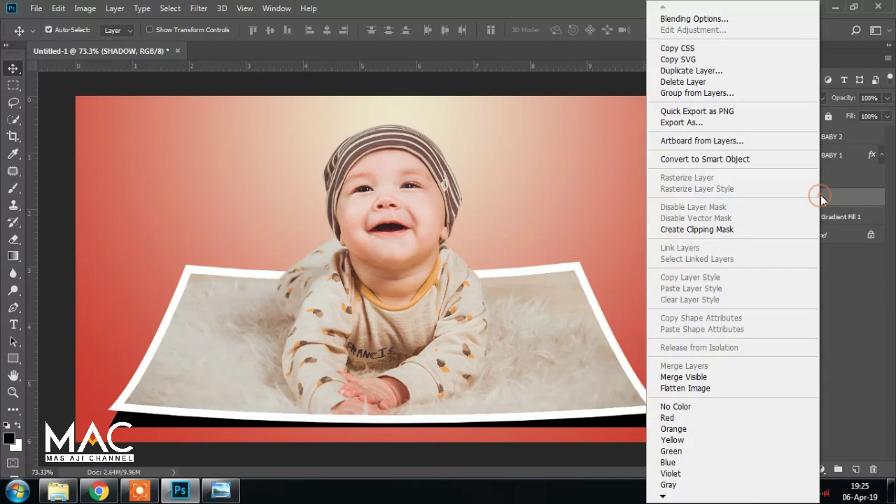
{"action": "left_click", "coordinate": [749, 160]}
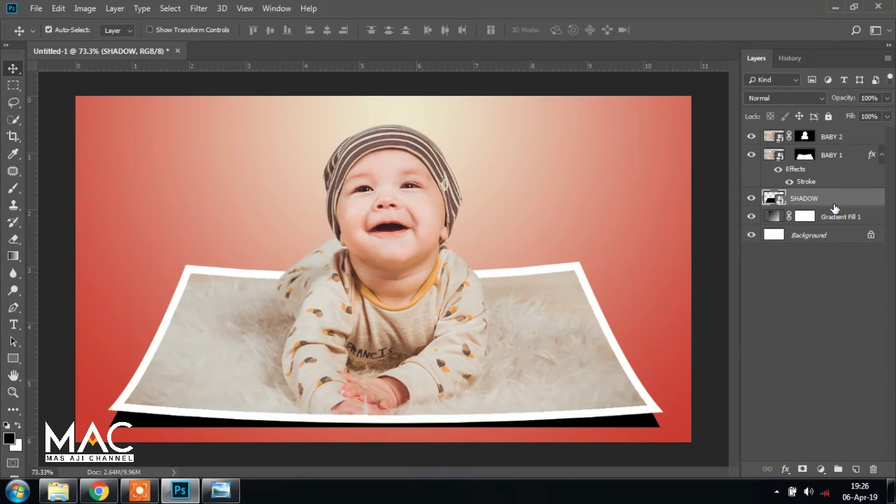
Apply a 10-pixel Gaussian Blur to the SHADOW layer.
{"action": "left_click", "coordinate": [195, 9]}
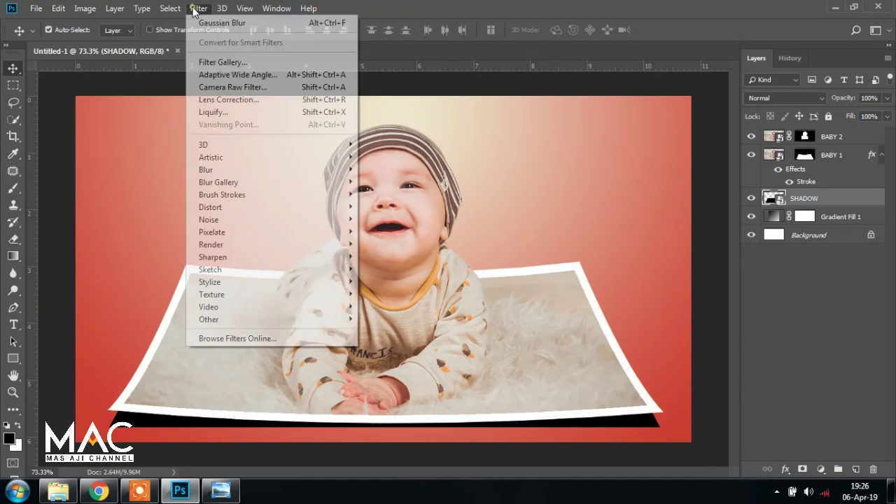
{"action": "mouse_move", "coordinate": [210, 169]}
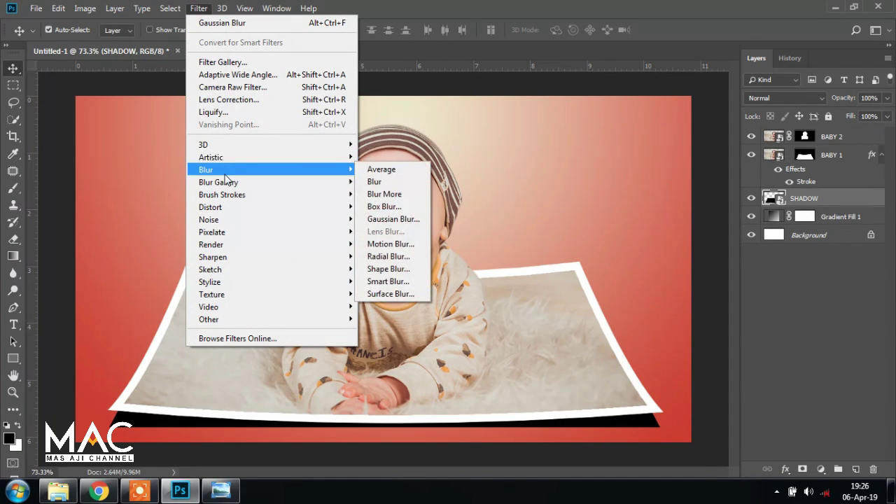
{"action": "left_click", "coordinate": [419, 221]}
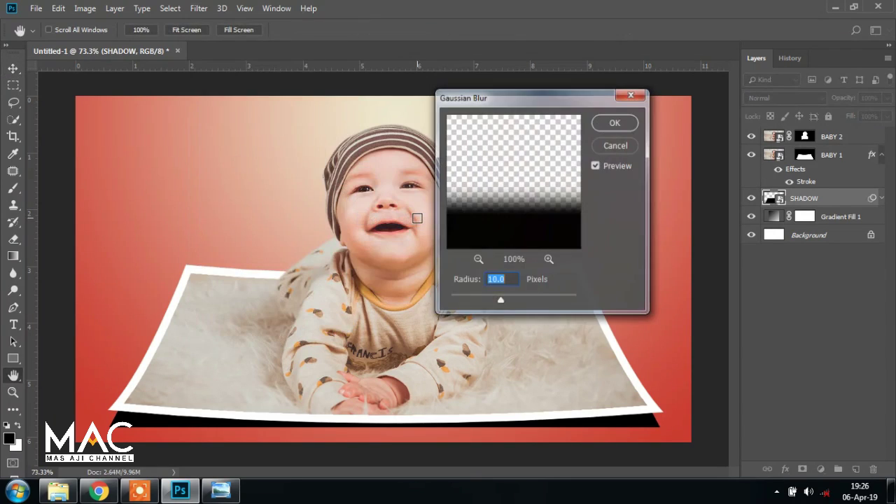
{"action": "left_click", "coordinate": [616, 124]}
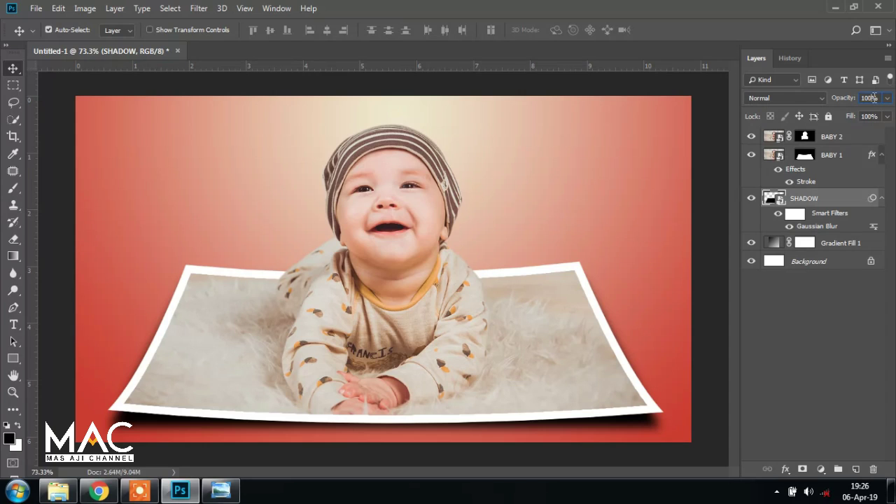
Set the SHADOW layer's opacity to 65%, then bring up the folder of saved results.
{"action": "left_click", "coordinate": [874, 97]}
{"action": "type", "text": "65"}
{"action": "key", "text": "Return"}
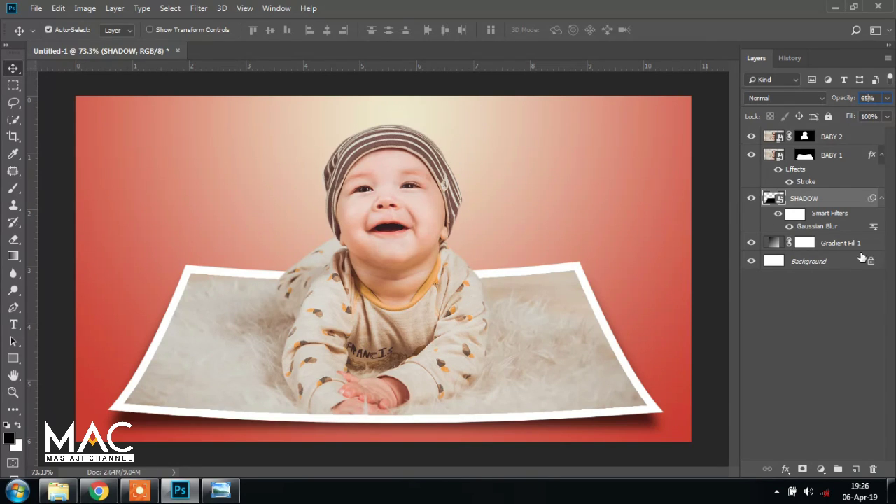
{"action": "left_click", "coordinate": [58, 490]}
{"action": "double_click", "coordinate": [148, 105]}
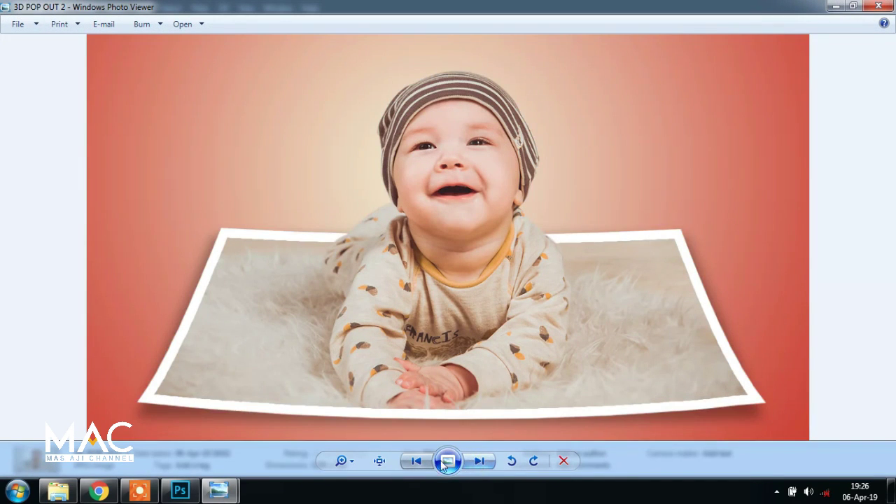
{"action": "left_click", "coordinate": [412, 461]}
{"action": "left_click", "coordinate": [192, 496]}
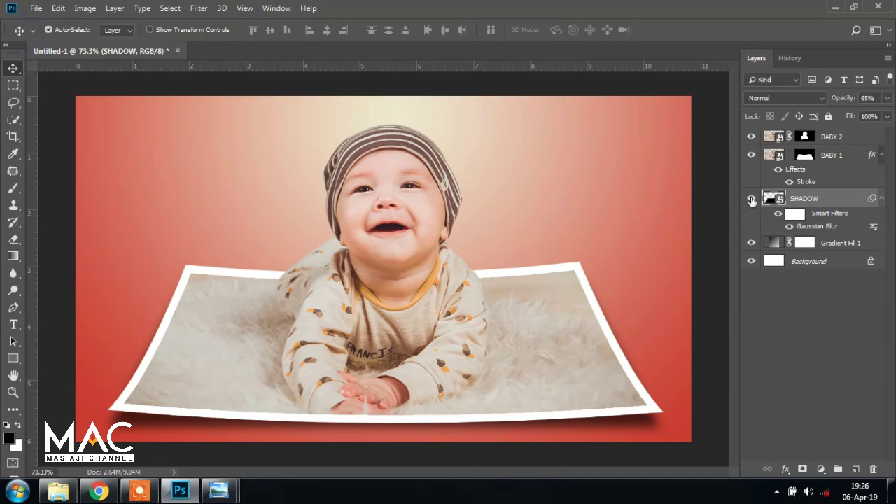
{"action": "left_click", "coordinate": [752, 155]}
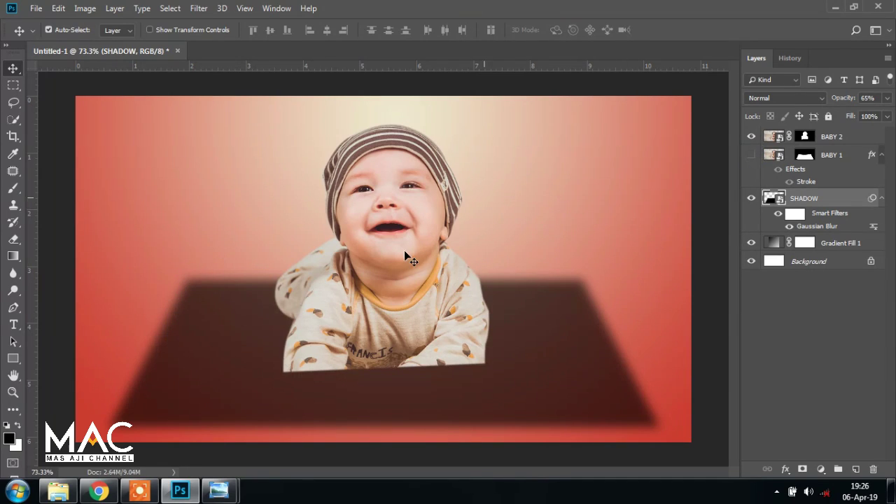
{"action": "left_click", "coordinate": [752, 155]}
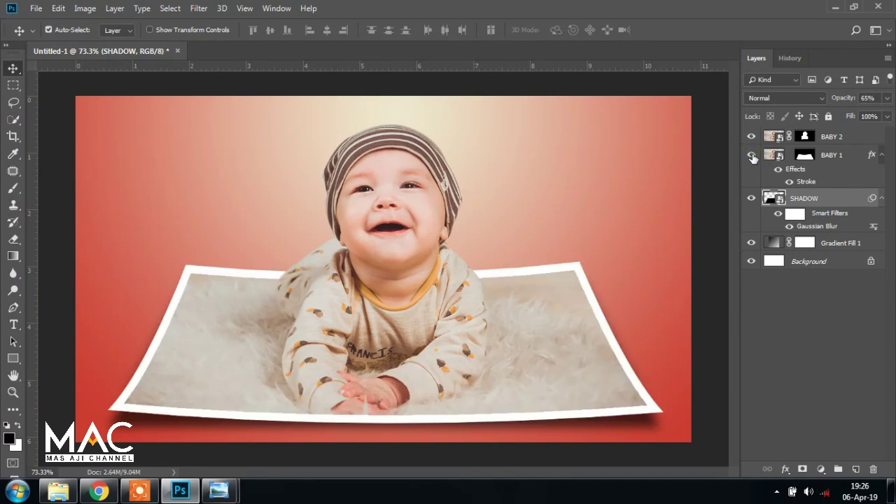
{"action": "left_click", "coordinate": [752, 154]}
{"action": "left_click", "coordinate": [752, 155]}
{"action": "left_click", "coordinate": [752, 155]}
{"action": "scroll", "coordinate": [448, 298], "scroll_direction": "down", "scroll_amount": 3}
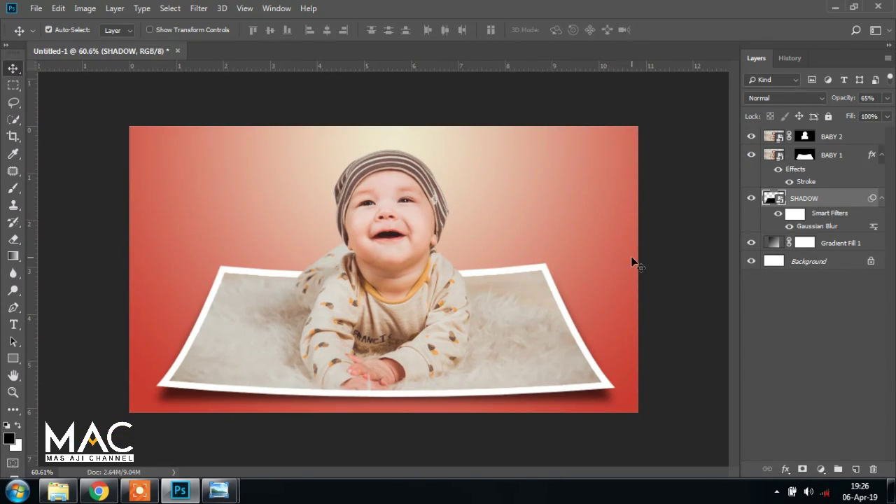
{"action": "scroll", "coordinate": [633, 261], "scroll_direction": "up", "scroll_amount": 1}
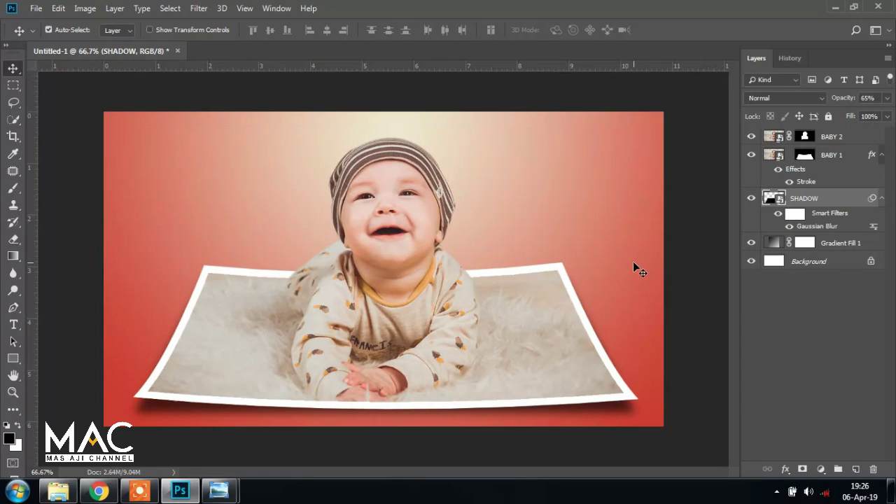
{"action": "left_click", "coordinate": [63, 495]}
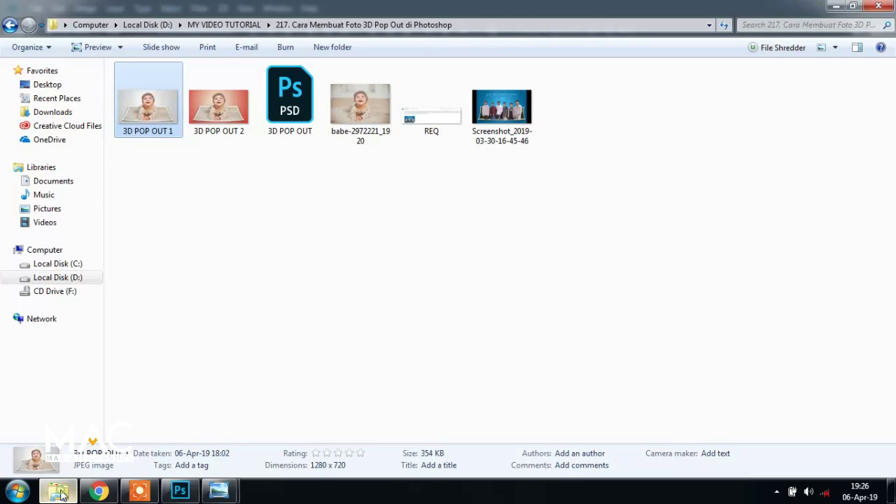
{"action": "left_click", "coordinate": [418, 129]}
{"action": "double_click", "coordinate": [418, 130]}
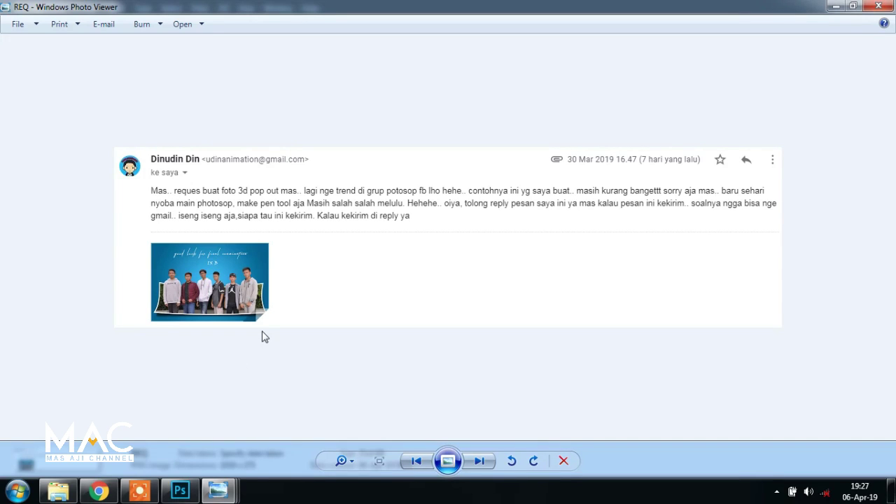
{"action": "left_click", "coordinate": [181, 493]}
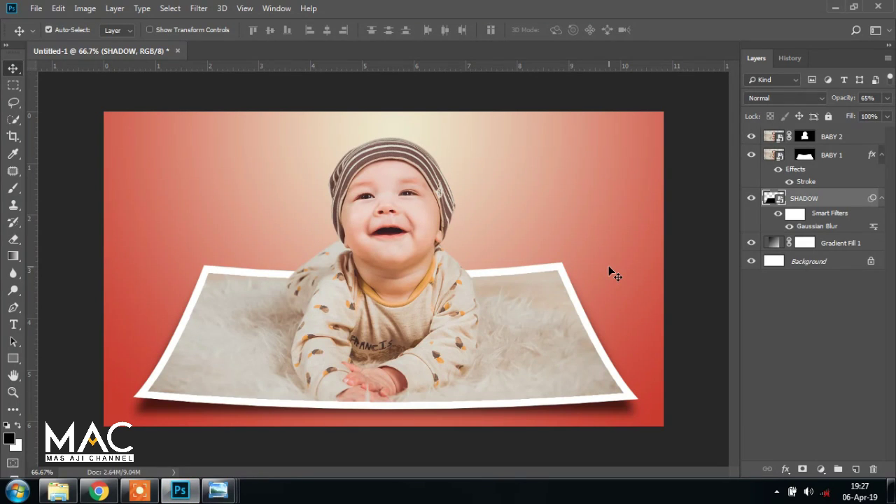